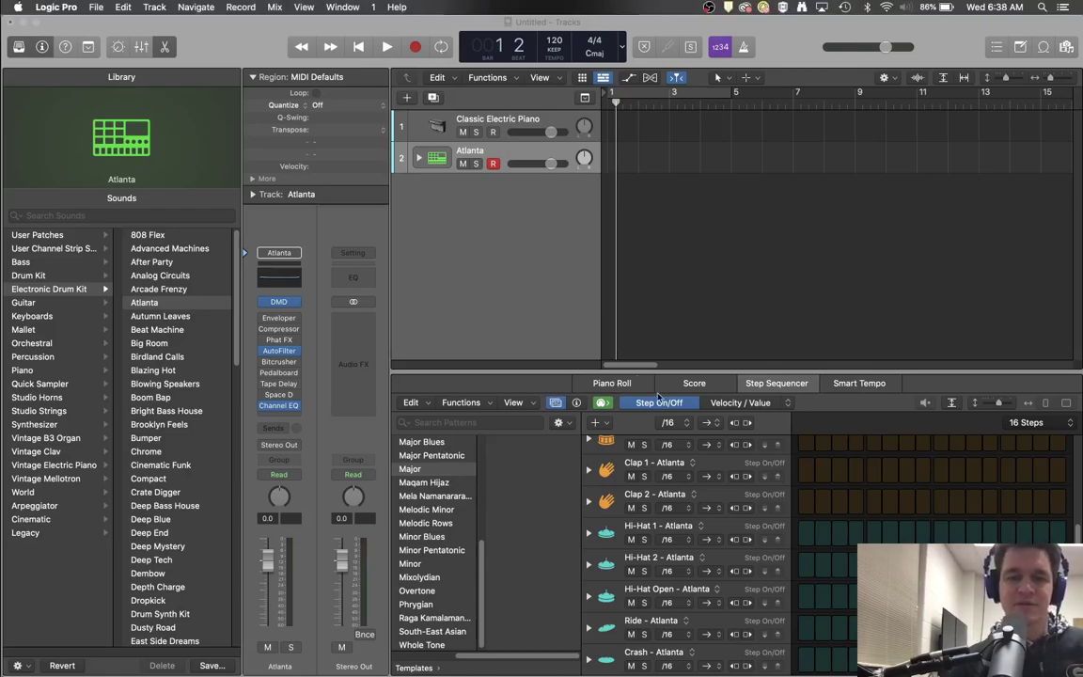
Step: Create an empty one-bar Atlanta pattern region and enlarge the Step Sequencer to show its drum rows
{"action": "left_click", "coordinate": [613, 383]}
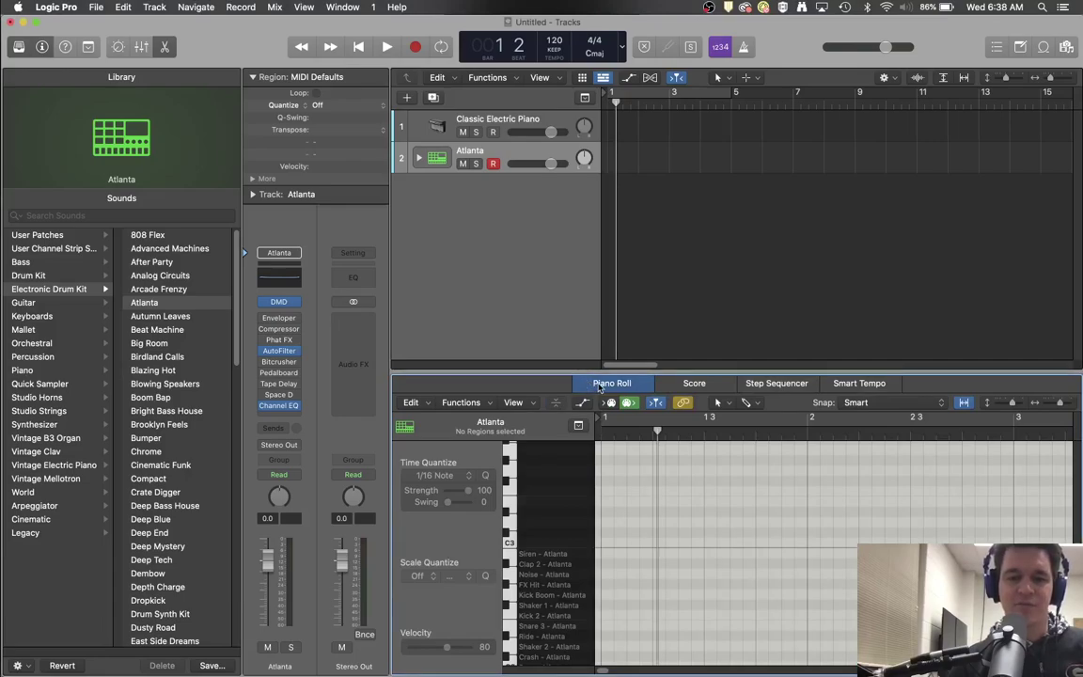
{"action": "left_click", "coordinate": [777, 383]}
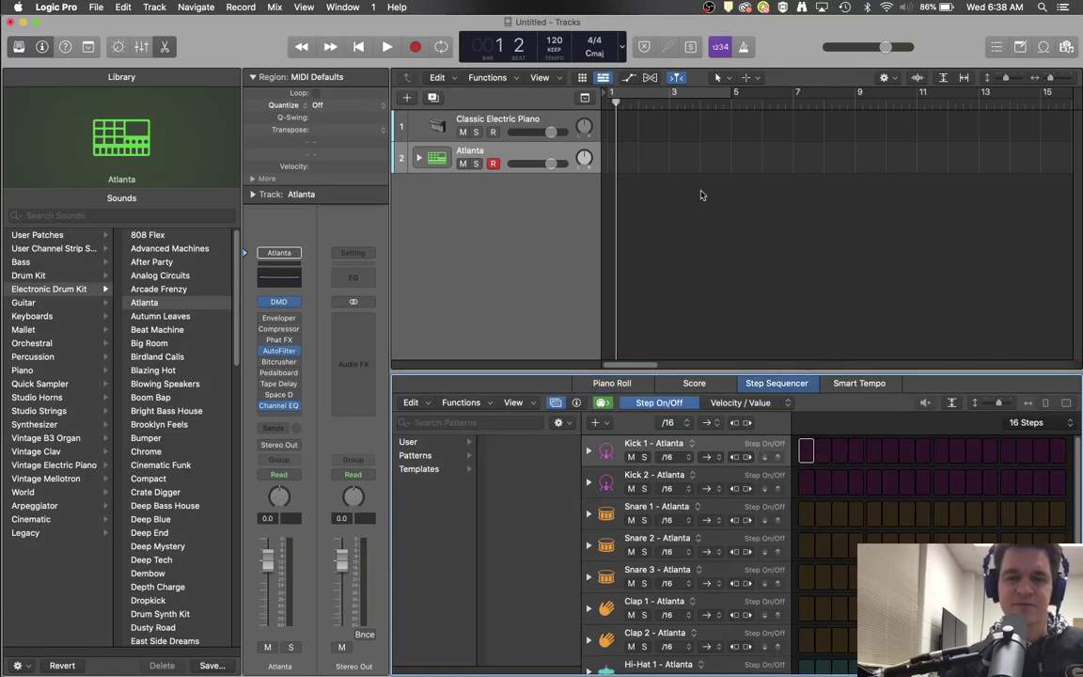
{"action": "right_click", "coordinate": [621, 158]}
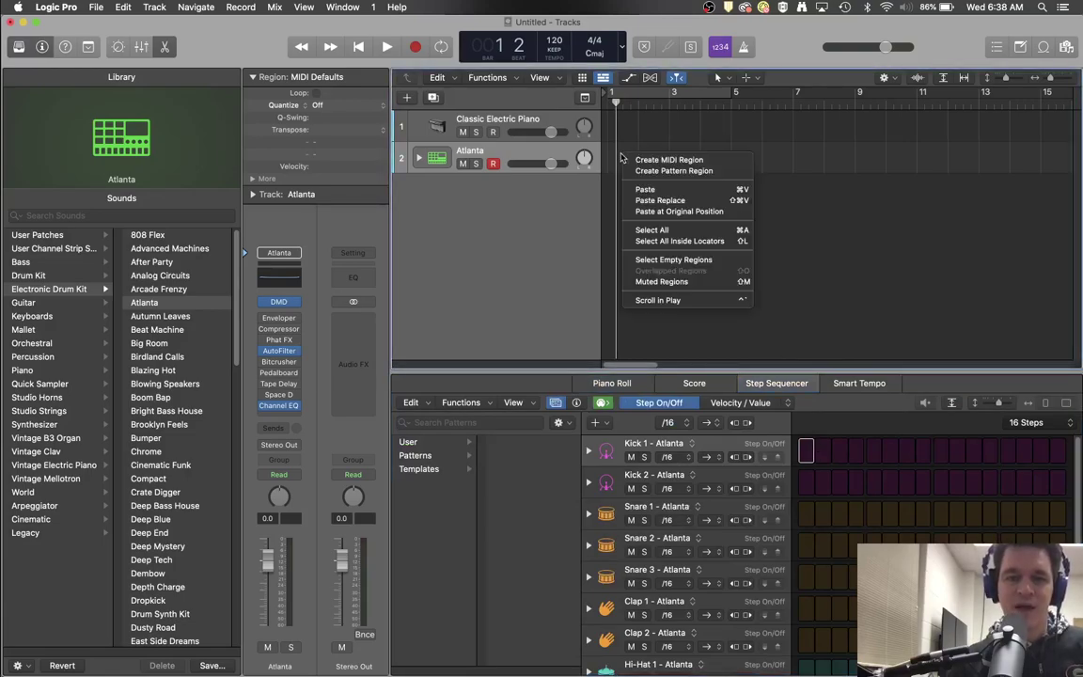
{"action": "left_click", "coordinate": [607, 155]}
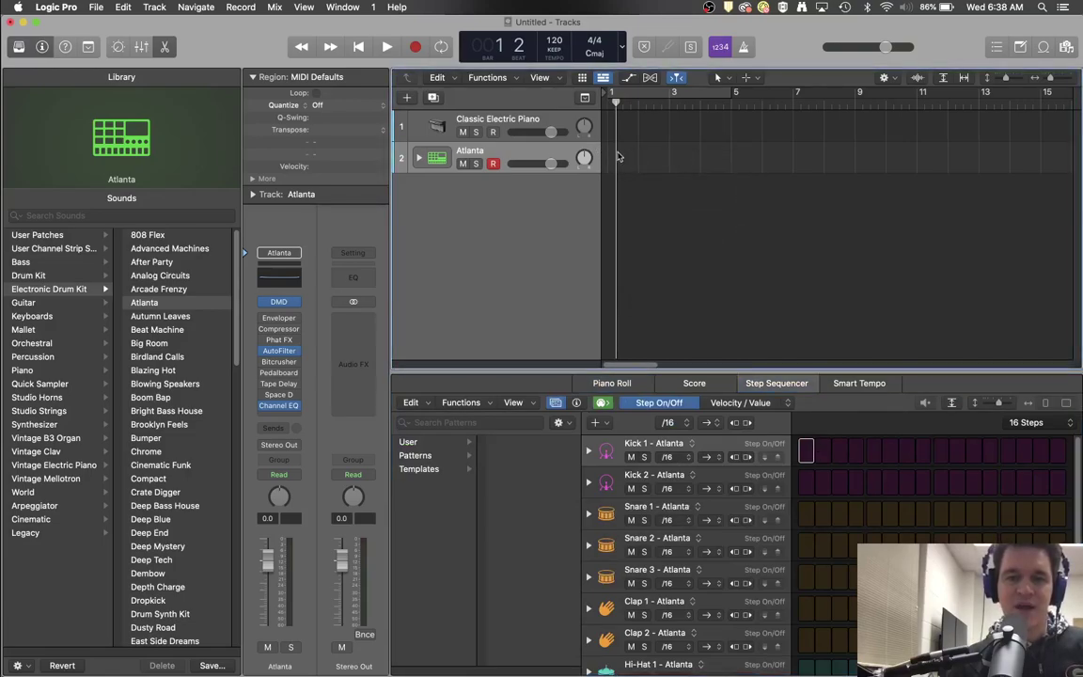
{"action": "right_click", "coordinate": [619, 150]}
{"action": "left_click", "coordinate": [635, 170]}
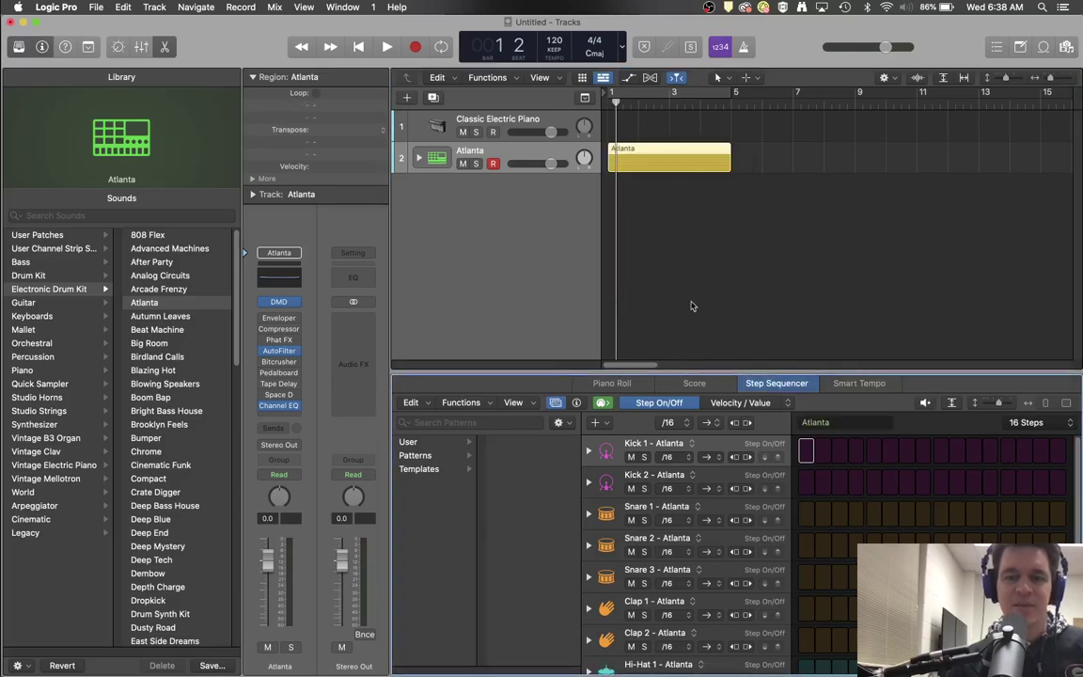
{"action": "left_click_drag", "start_coordinate": [716, 369], "coordinate": [703, 200]}
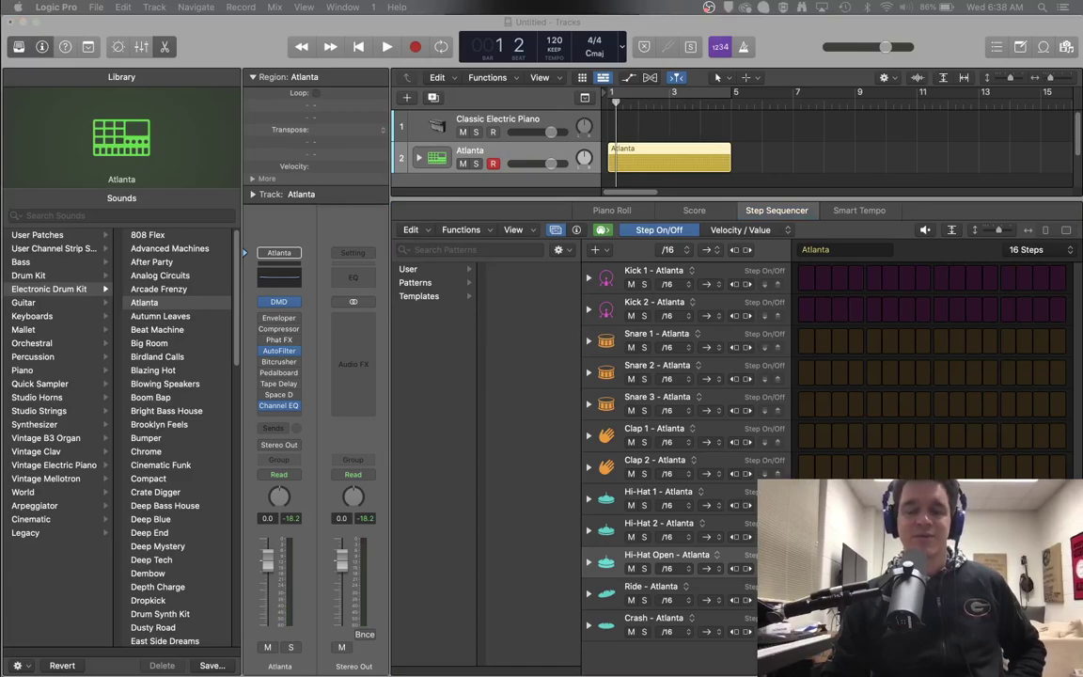
Step: Hide the pattern browser so the empty 16-step drum grid fills the editor
{"action": "left_click", "coordinate": [677, 557]}
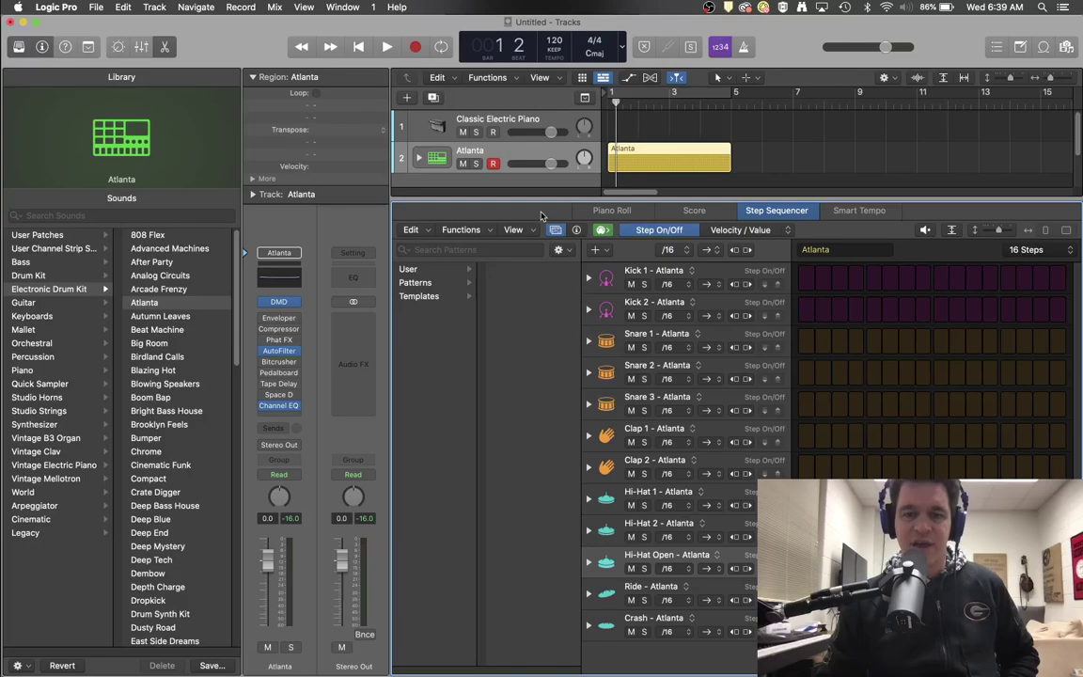
{"action": "left_click", "coordinate": [554, 230]}
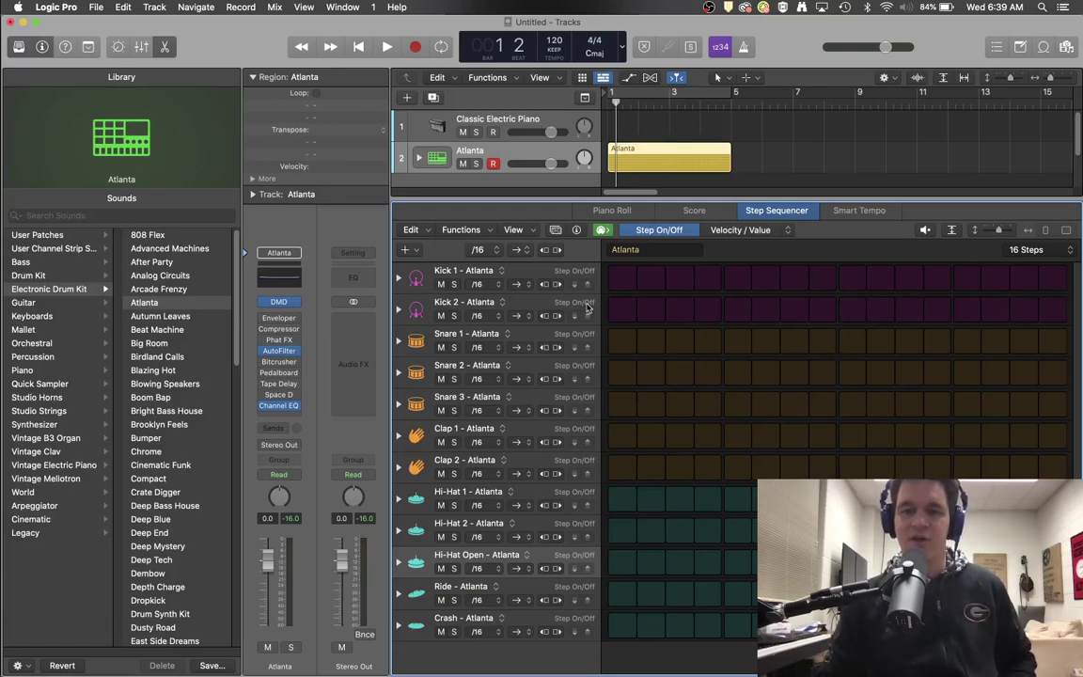
Step: Place Kick 1 on steps 1, 5, 9, 13 and Snare 1 on steps 5 and 13
{"action": "left_click", "coordinate": [616, 281]}
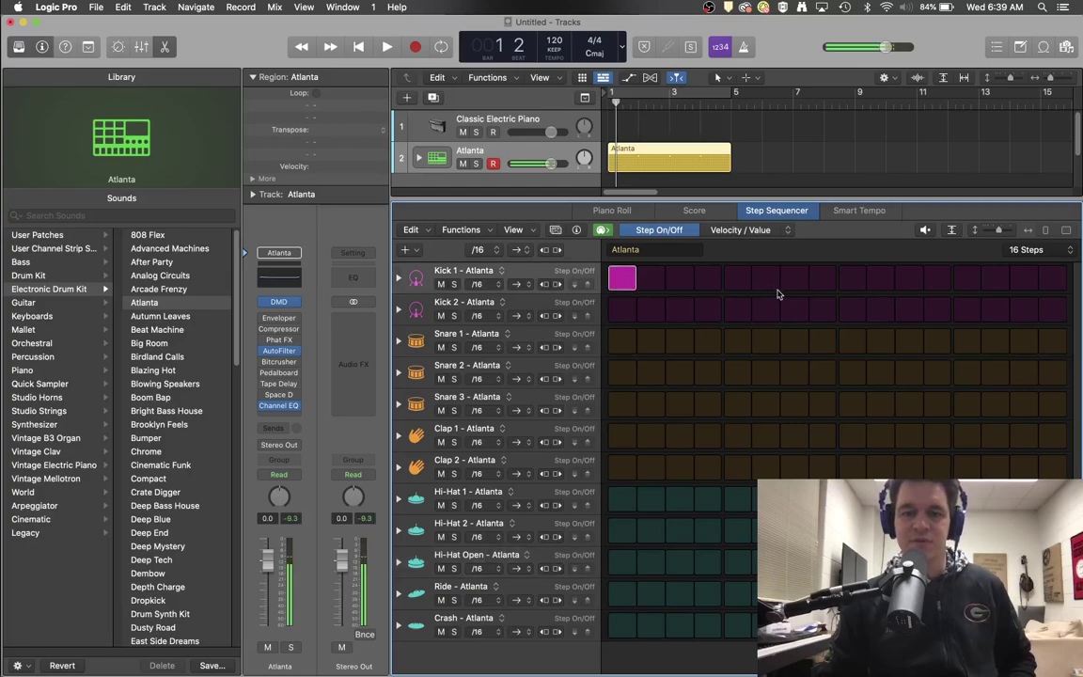
{"action": "left_click", "coordinate": [737, 278]}
{"action": "left_click", "coordinate": [852, 279]}
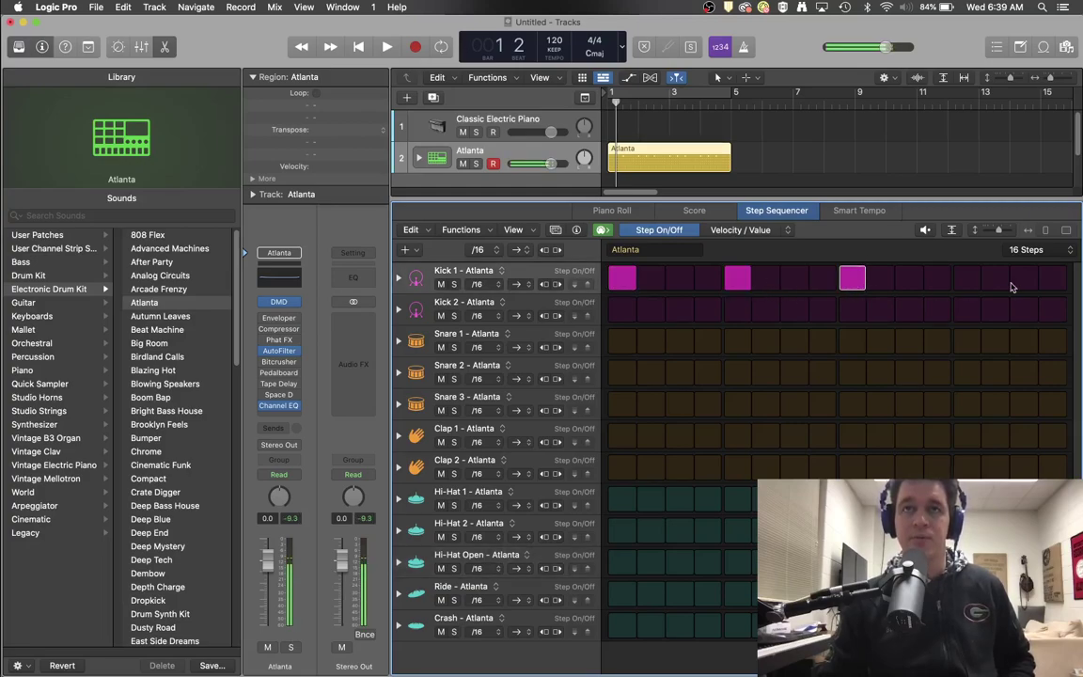
{"action": "left_click", "coordinate": [970, 280]}
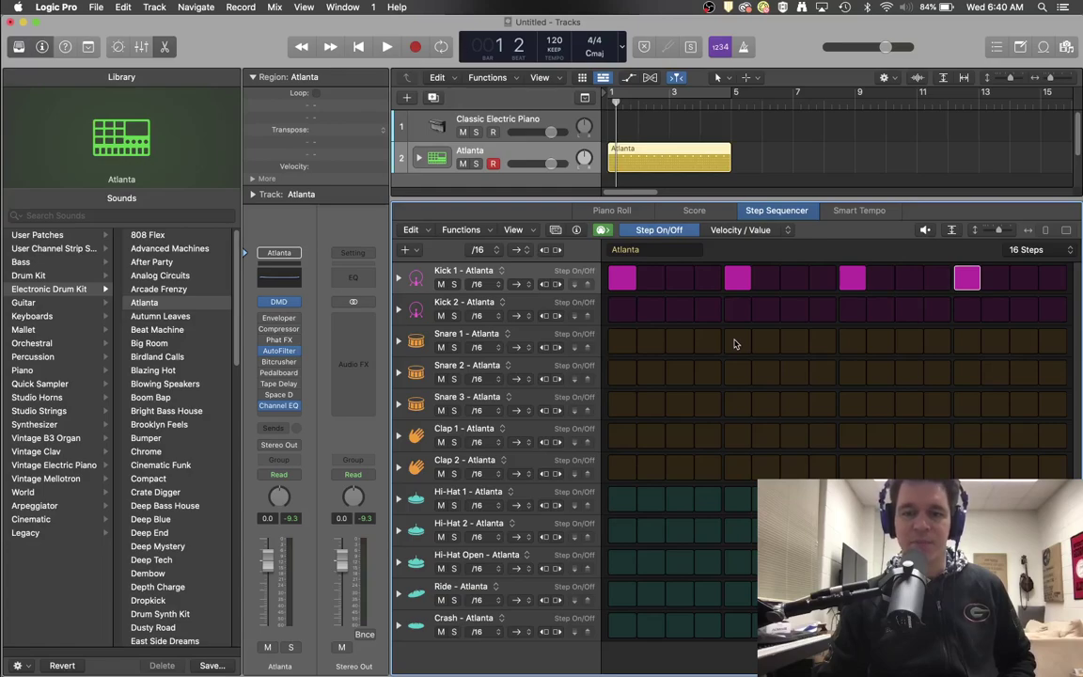
{"action": "left_click", "coordinate": [737, 342]}
{"action": "left_click", "coordinate": [969, 342]}
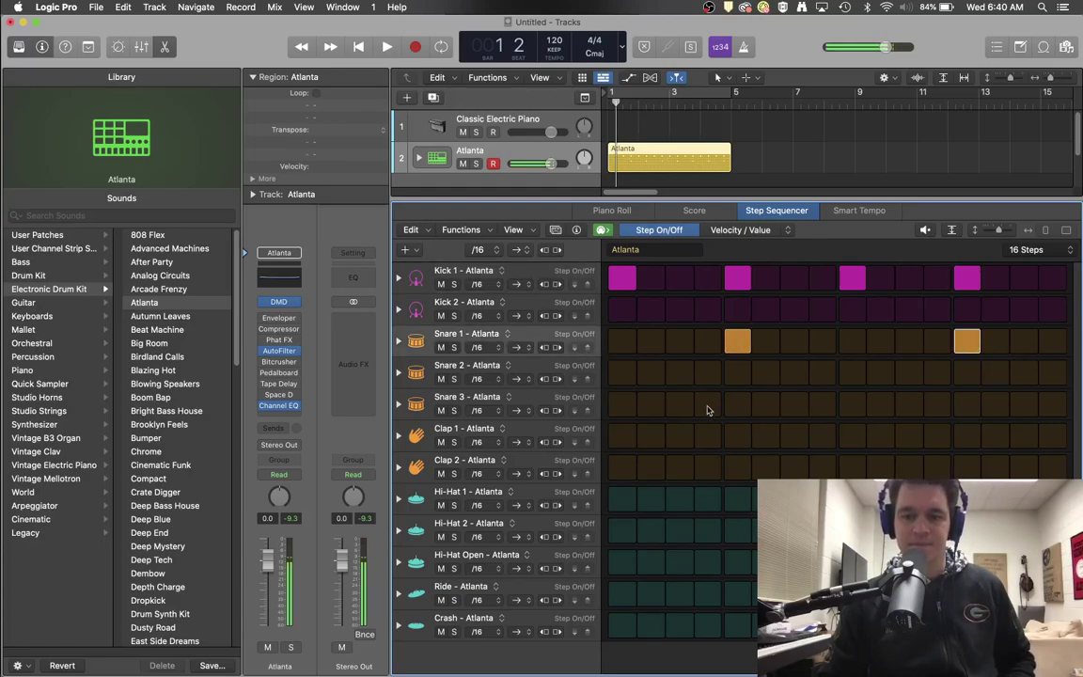
Step: Add Hi-Hat 1 on steps 1, 3 and 5, then play the drum pattern back
{"action": "left_click", "coordinate": [621, 499]}
{"action": "left_click", "coordinate": [680, 499]}
{"action": "left_click", "coordinate": [738, 499]}
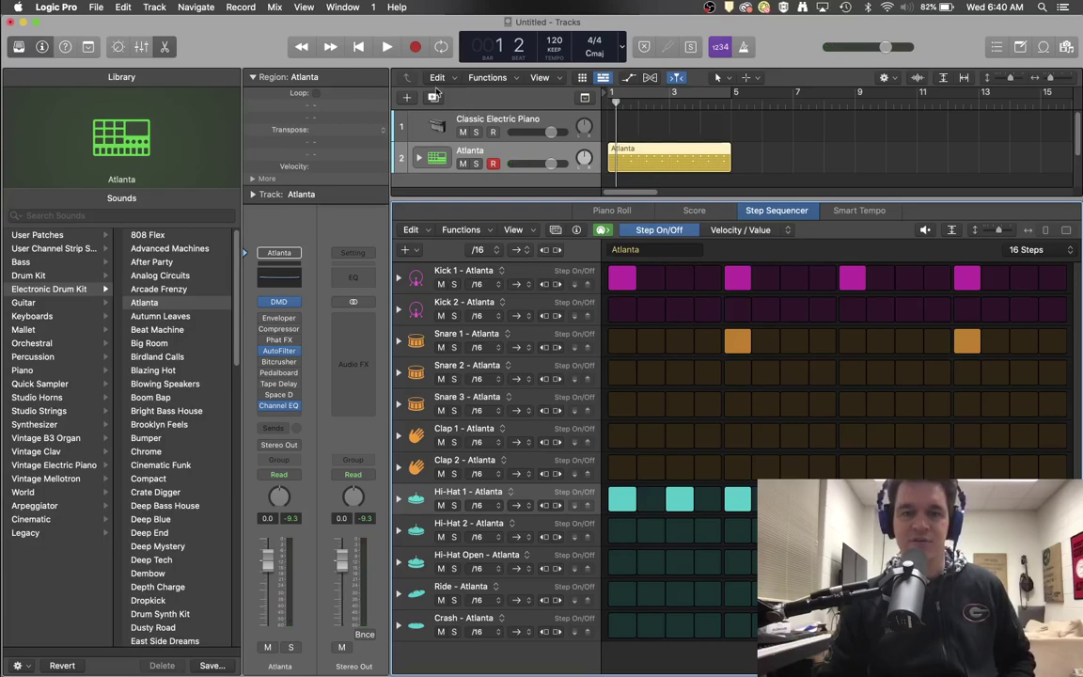
{"action": "left_click", "coordinate": [386, 47]}
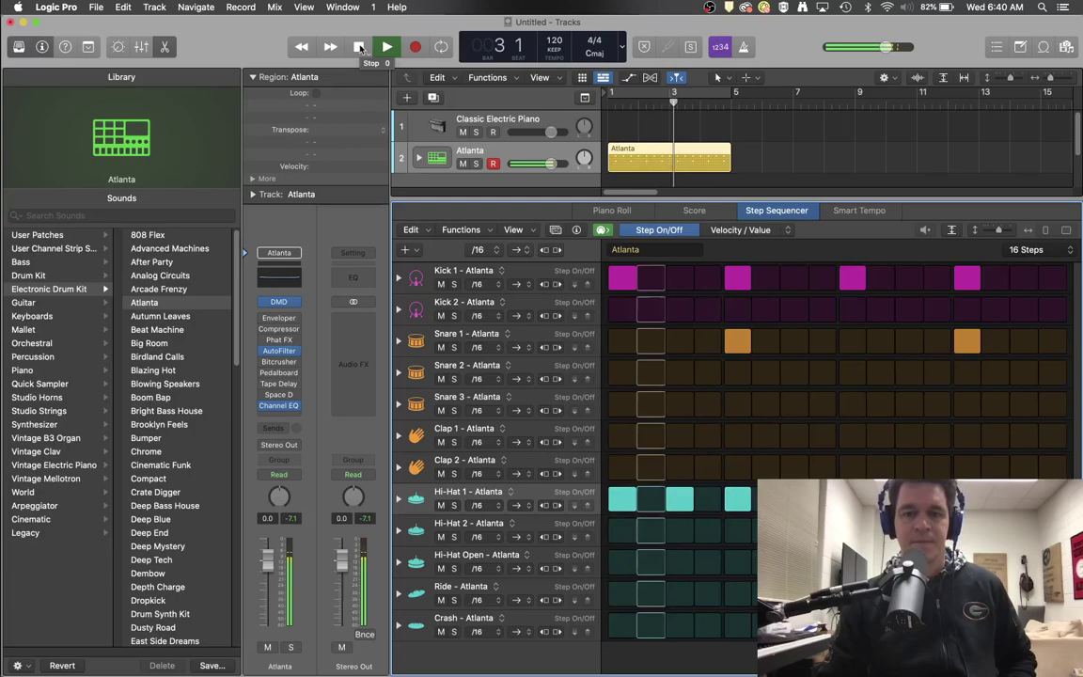
{"action": "left_click", "coordinate": [358, 47]}
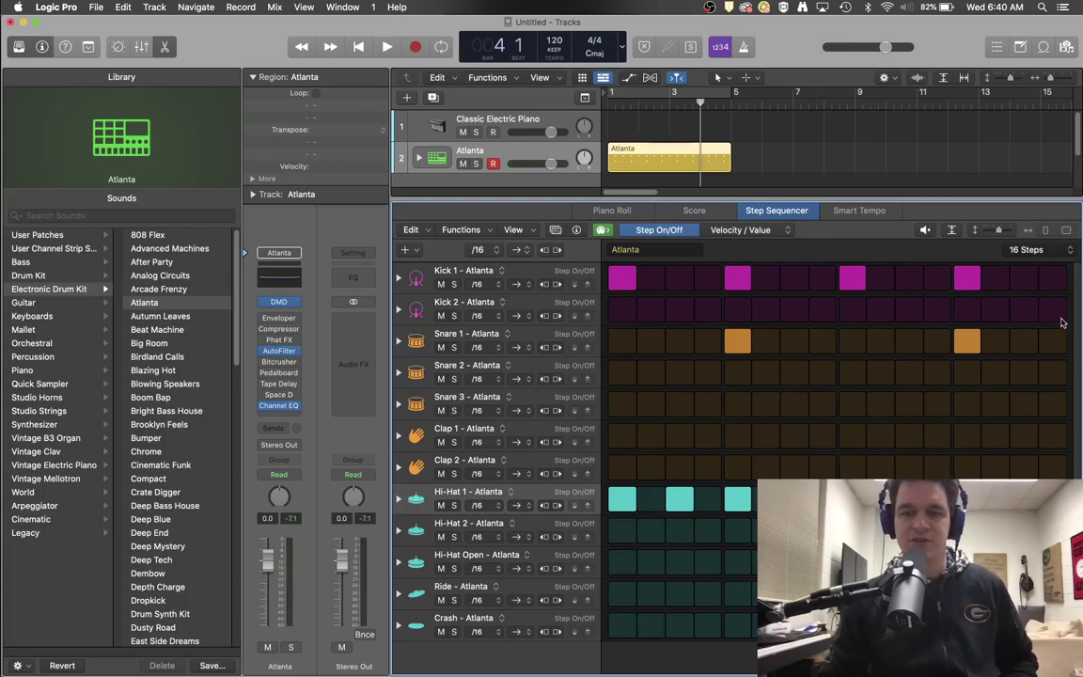
{"action": "left_click", "coordinate": [1025, 250]}
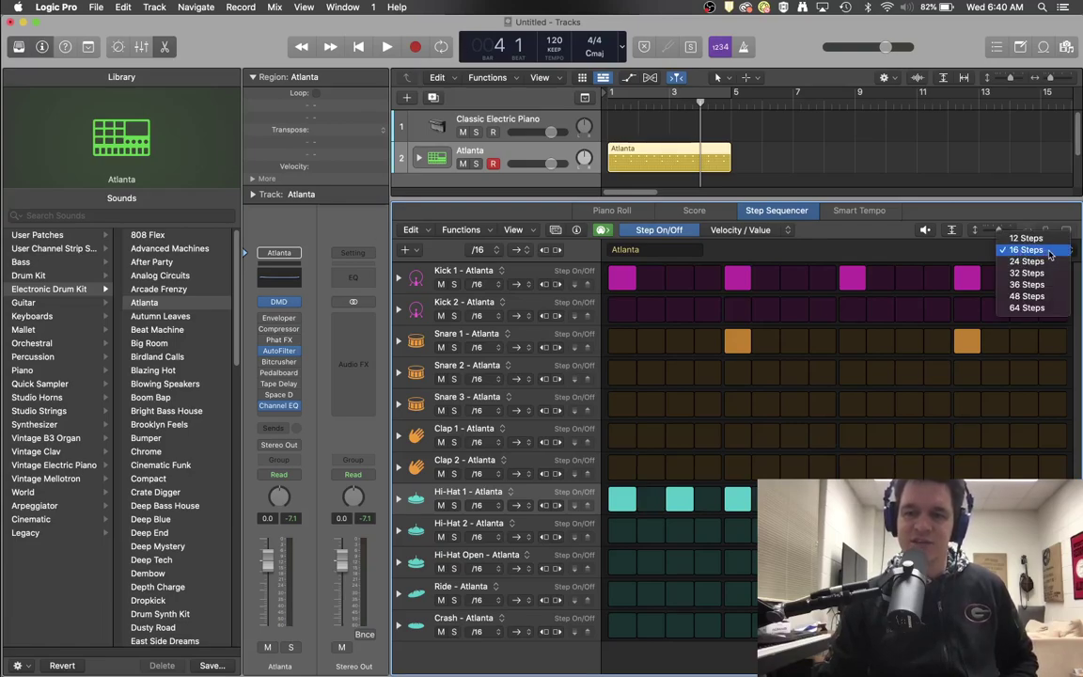
{"action": "left_click", "coordinate": [1029, 273]}
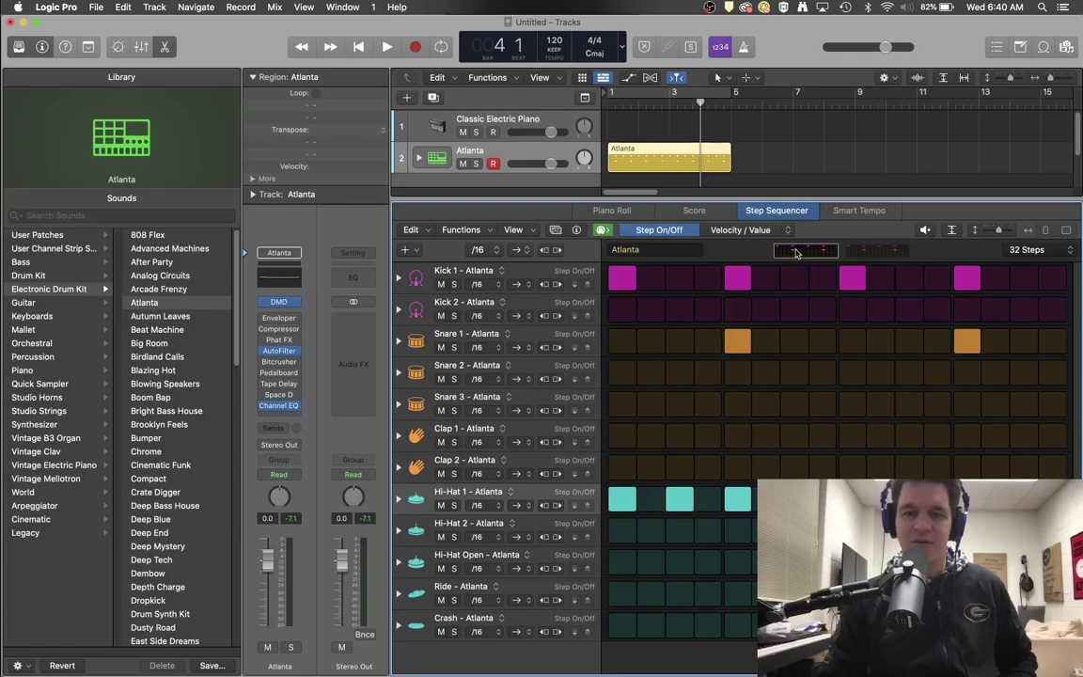
{"action": "left_click", "coordinate": [874, 252]}
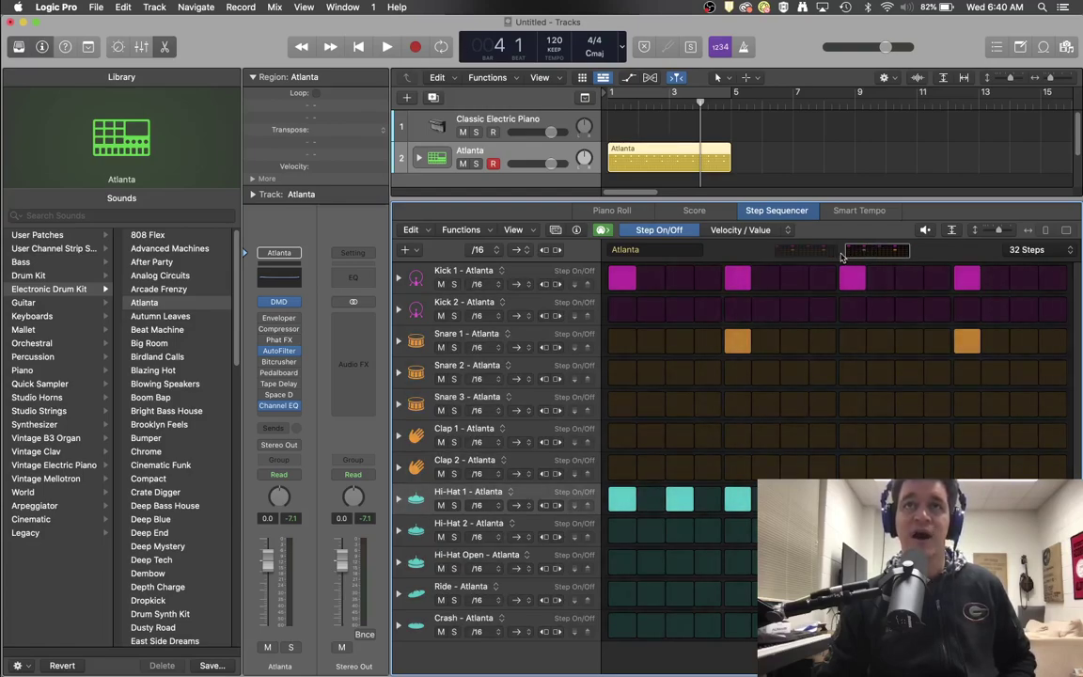
{"action": "left_click", "coordinate": [806, 254]}
{"action": "left_click", "coordinate": [875, 252]}
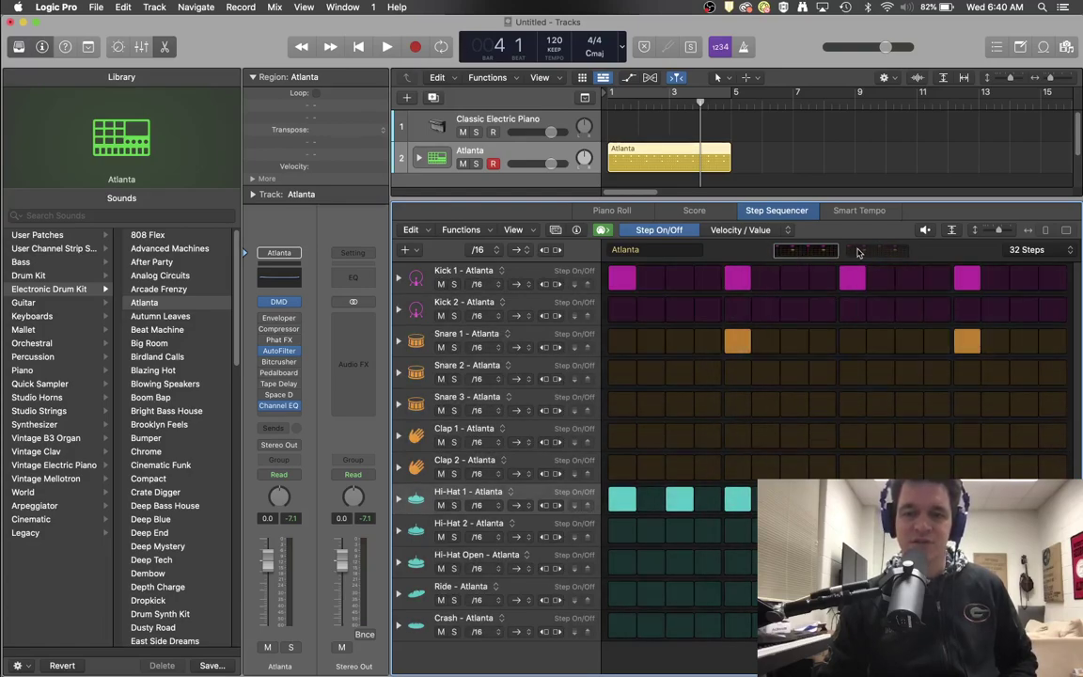
{"action": "left_click", "coordinate": [737, 278]}
{"action": "left_click", "coordinate": [794, 278]}
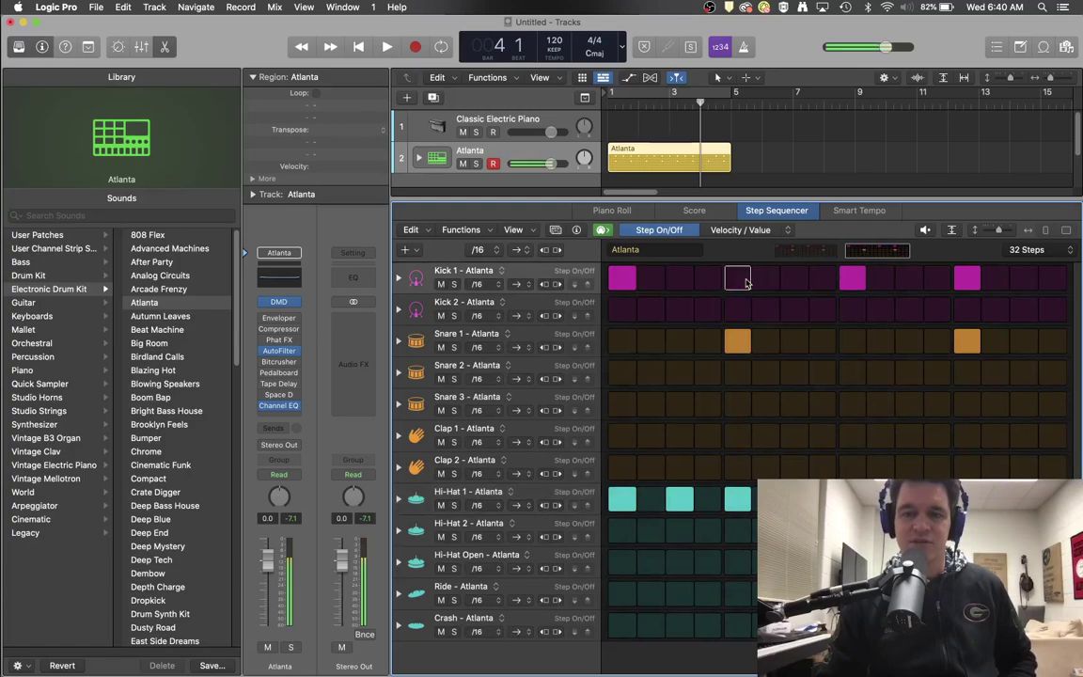
{"action": "left_click", "coordinate": [967, 278]}
{"action": "left_click", "coordinate": [910, 279]}
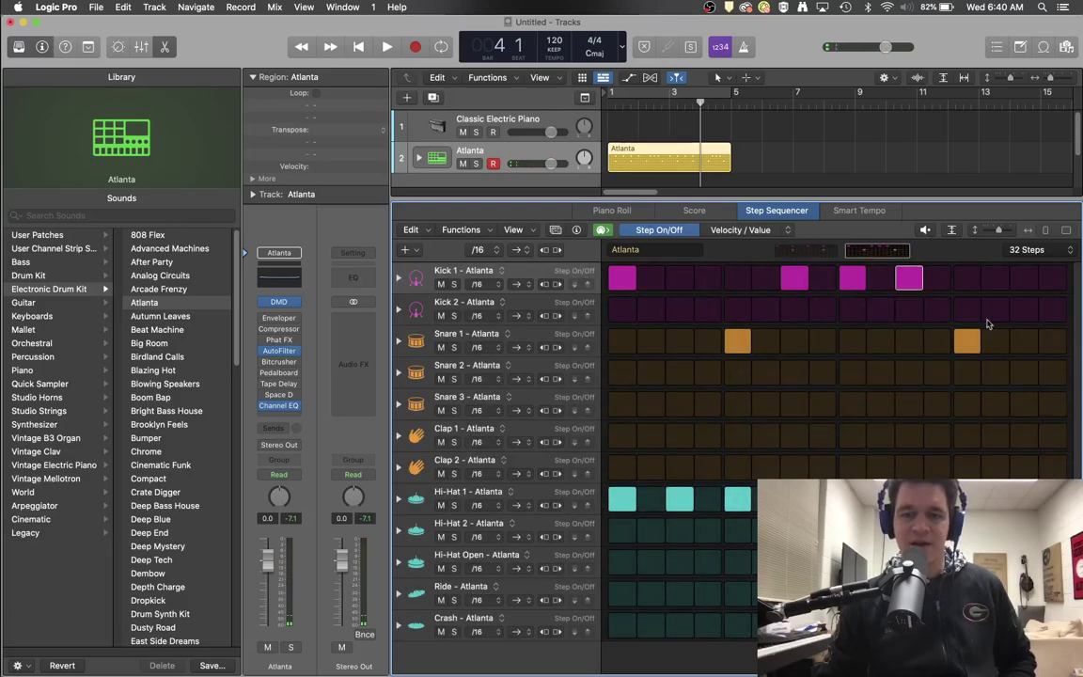
{"action": "left_click", "coordinate": [358, 46]}
{"action": "left_click", "coordinate": [387, 46]}
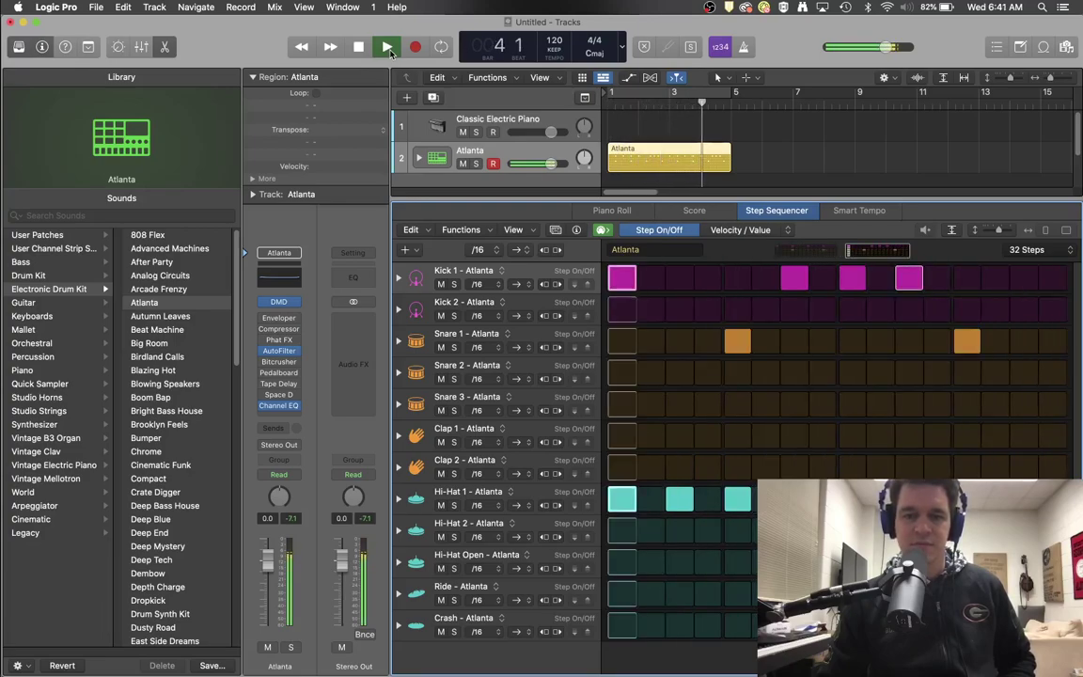
{"action": "left_click", "coordinate": [359, 46]}
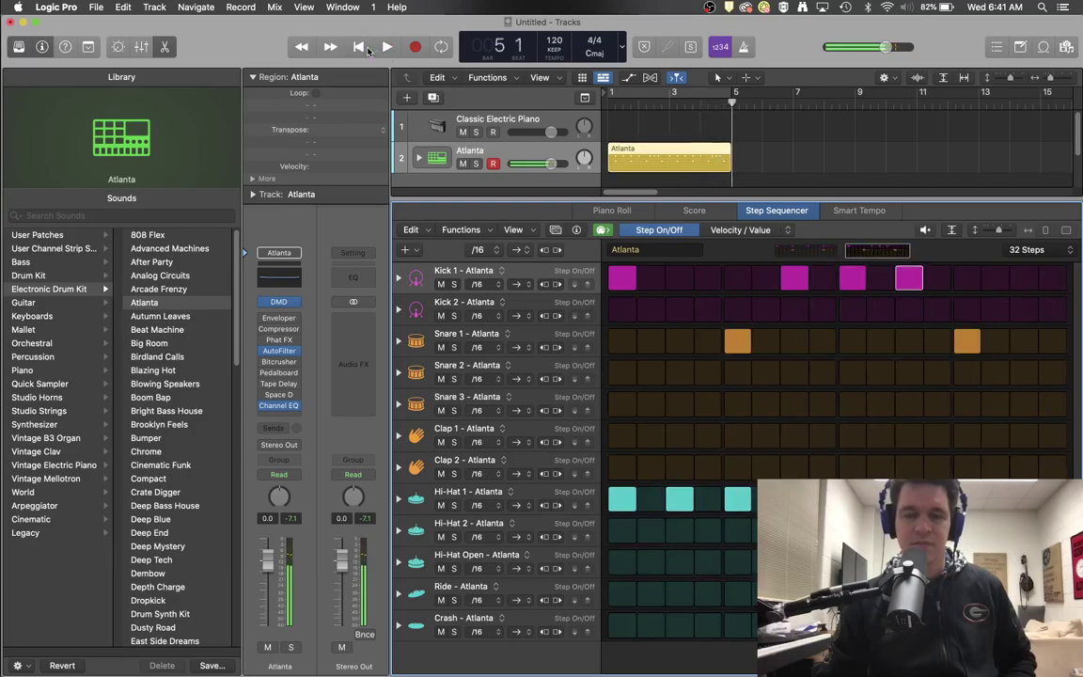
{"action": "left_click", "coordinate": [1053, 250]}
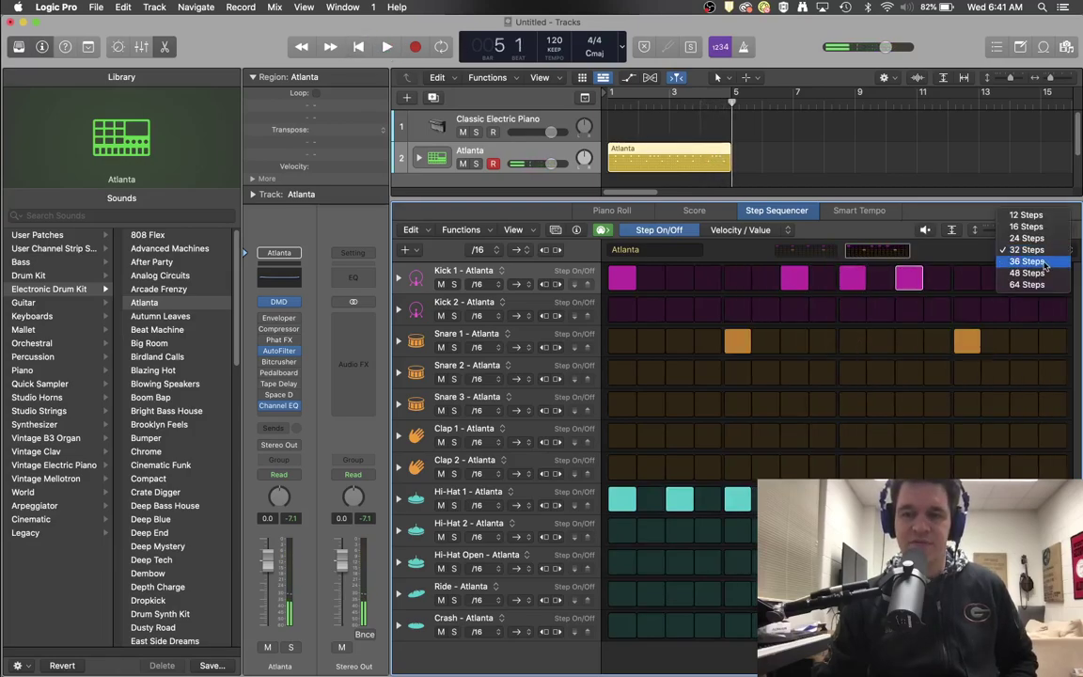
{"action": "left_click", "coordinate": [1027, 284]}
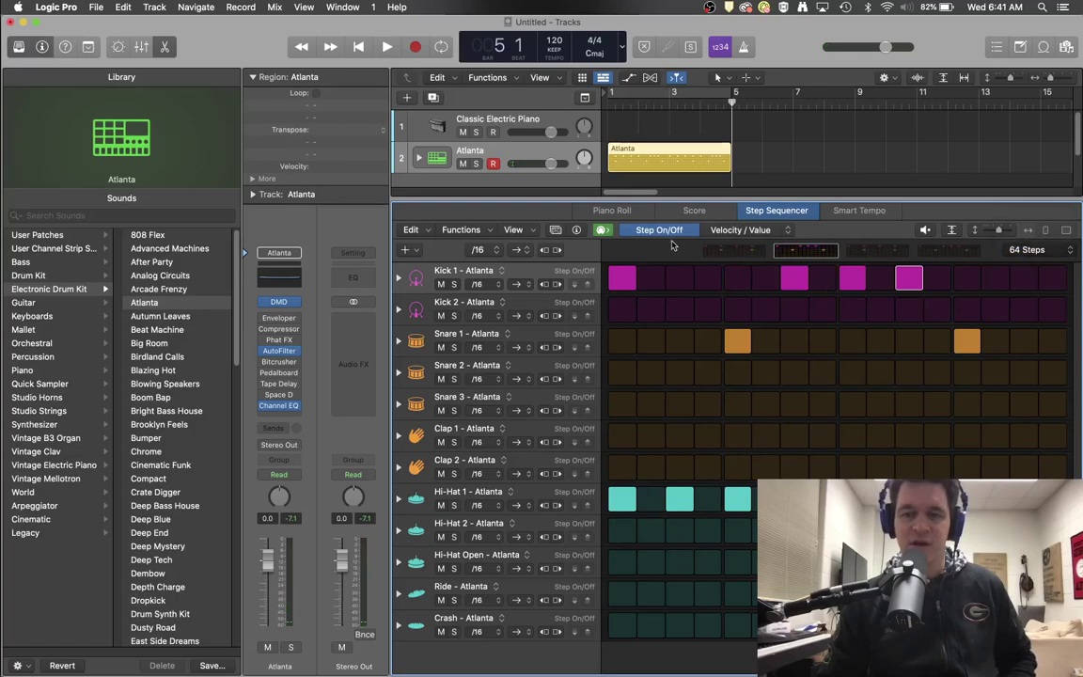
{"action": "left_click", "coordinate": [821, 252]}
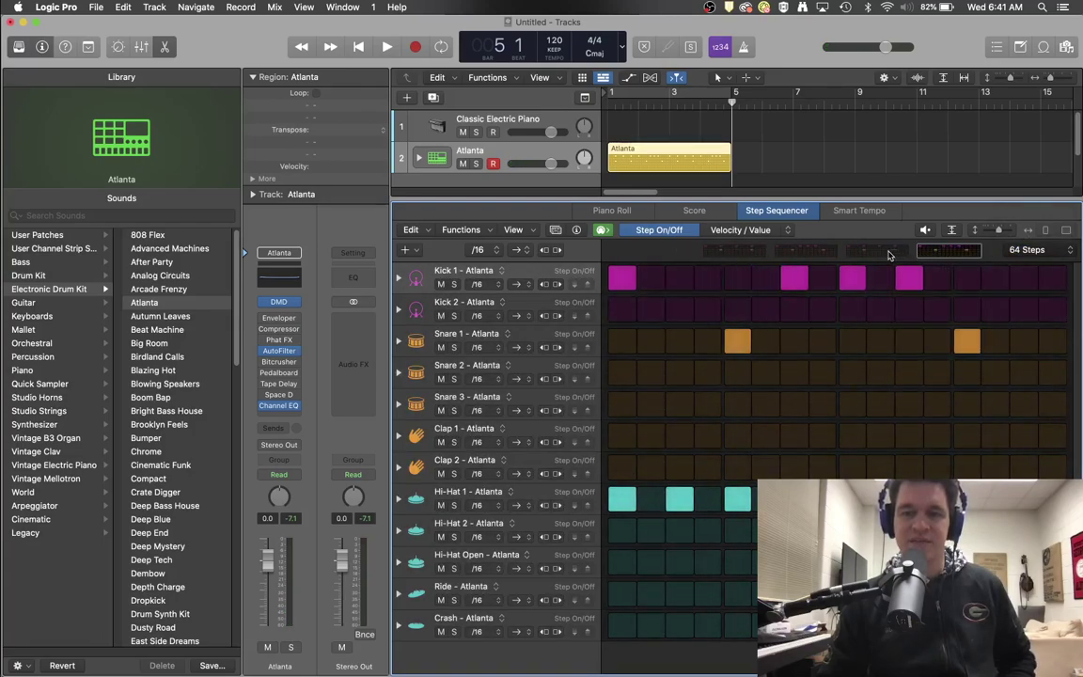
{"action": "left_click", "coordinate": [898, 252]}
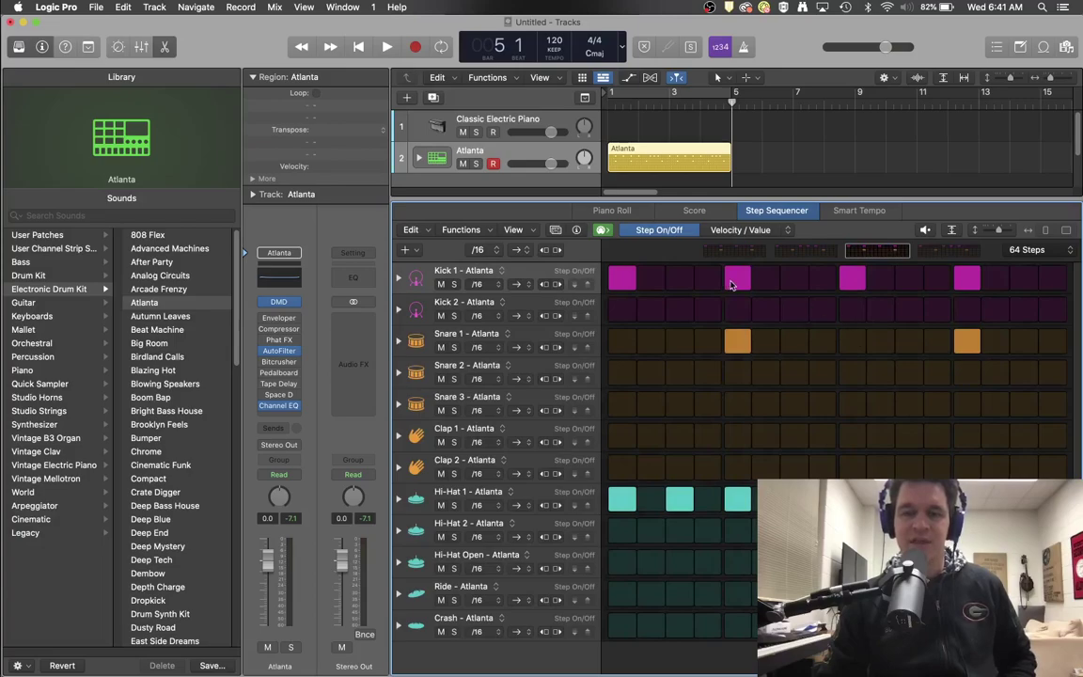
{"action": "left_click", "coordinate": [735, 279]}
{"action": "left_click", "coordinate": [822, 279]}
{"action": "left_click", "coordinate": [968, 279]}
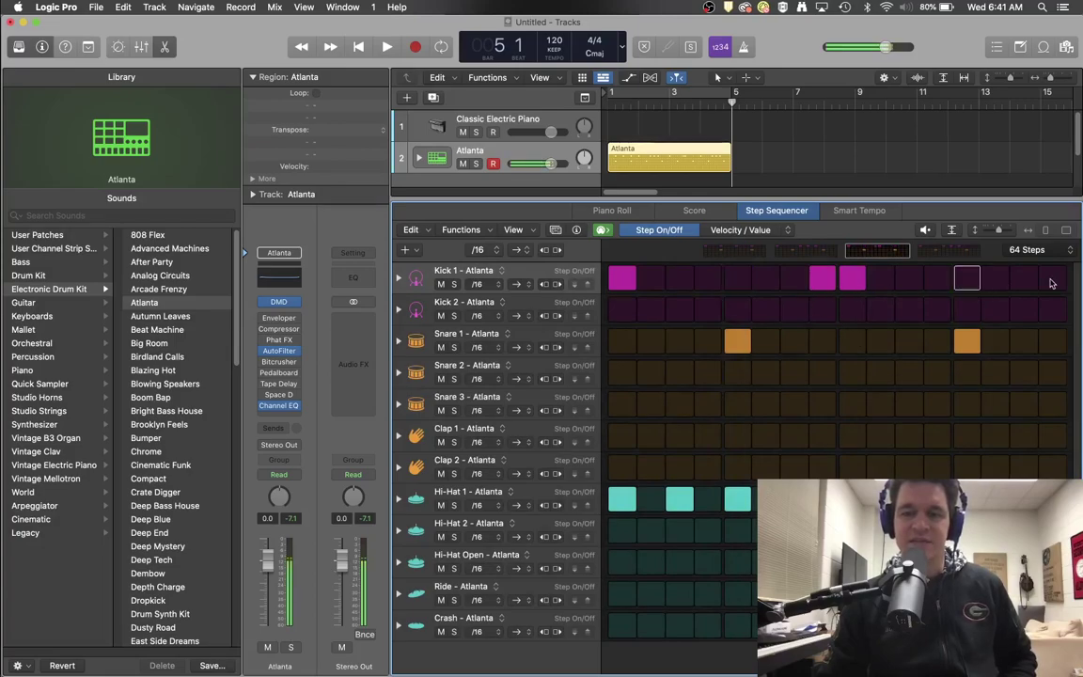
{"action": "left_click", "coordinate": [1023, 278]}
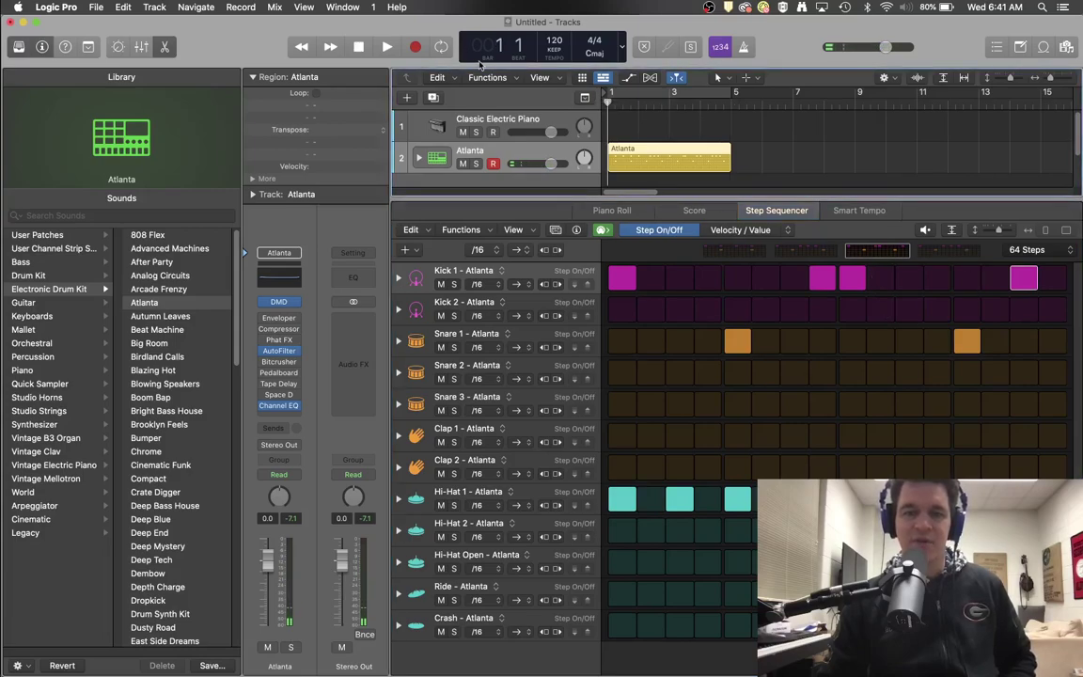
{"action": "key", "text": "space"}
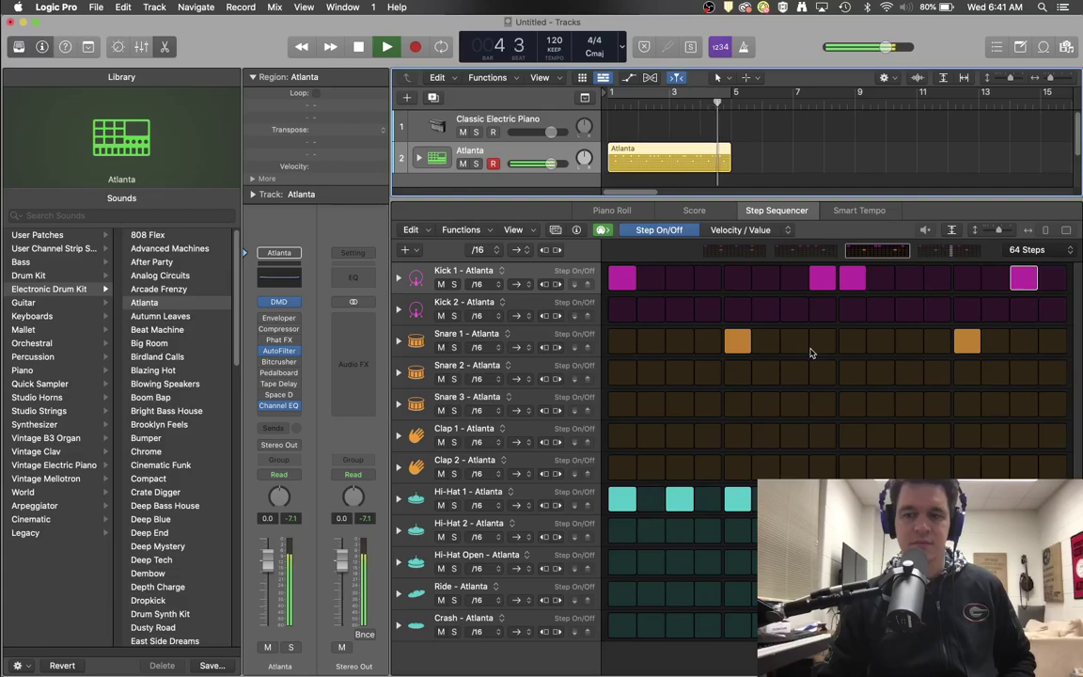
{"action": "key", "text": "space"}
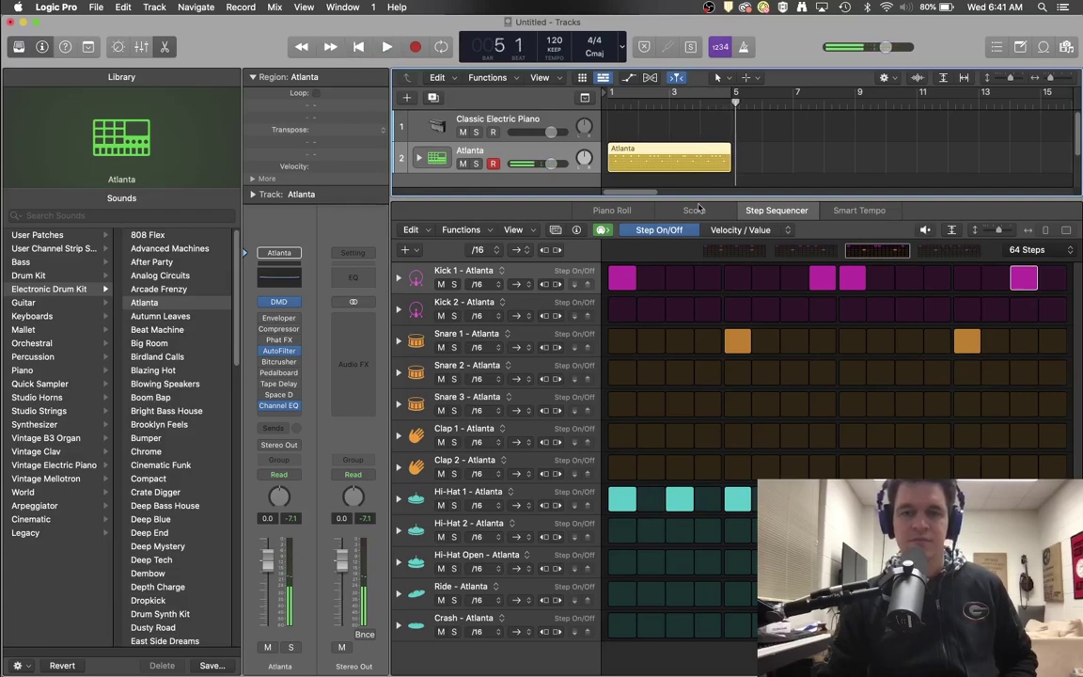
{"action": "left_click", "coordinate": [1053, 251]}
{"action": "left_click", "coordinate": [1026, 451]}
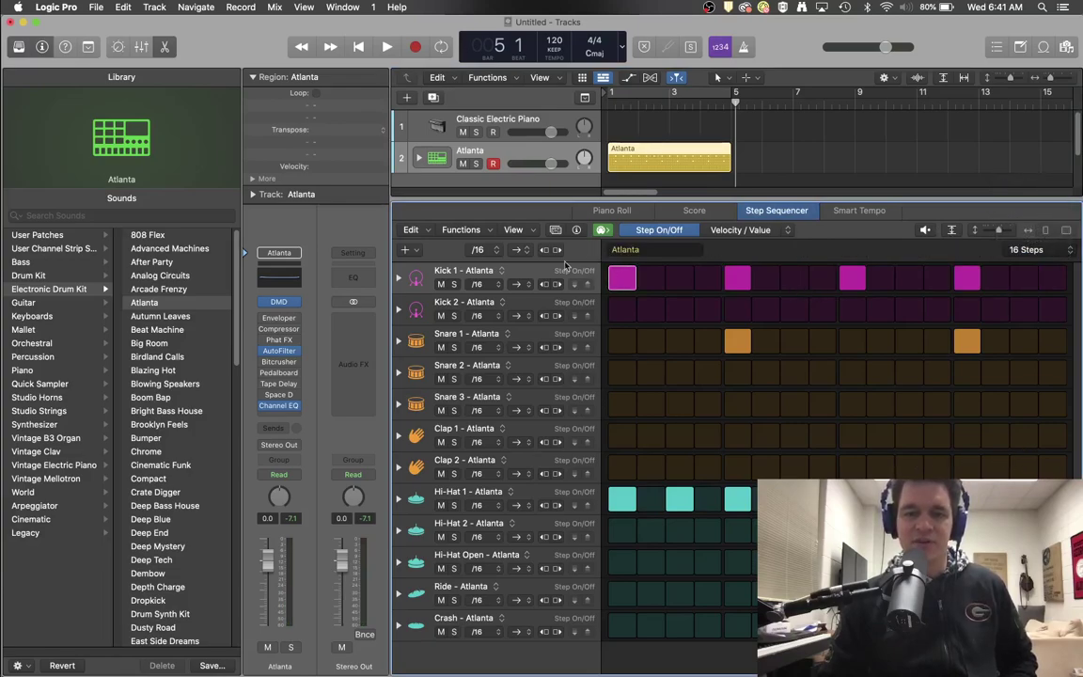
{"action": "left_click", "coordinate": [478, 250]}
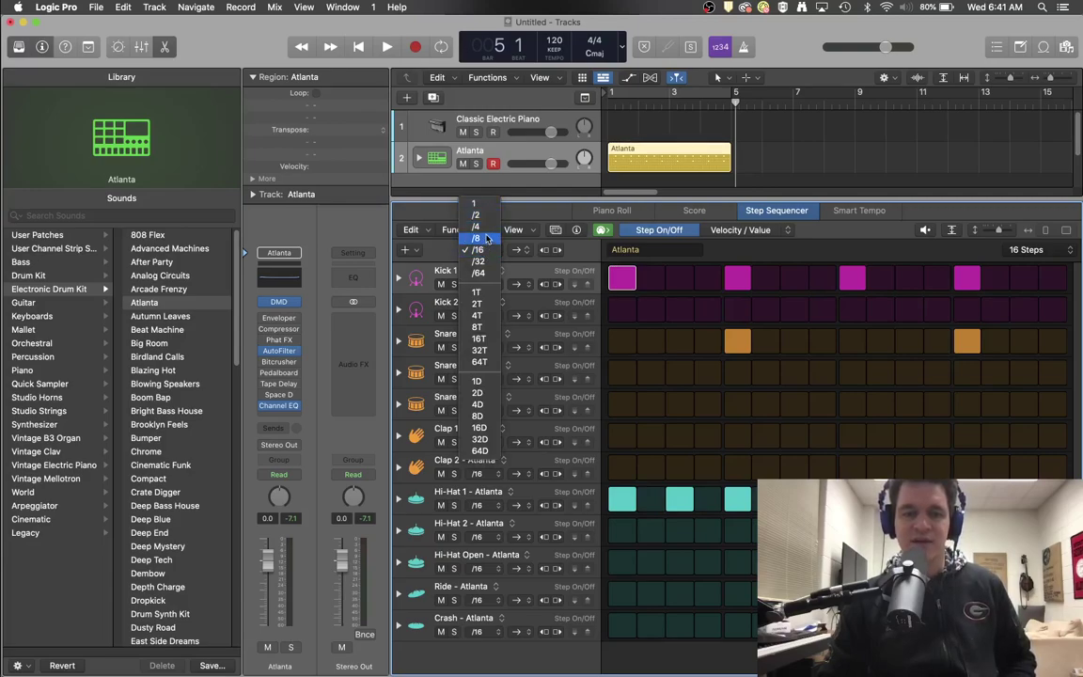
{"action": "left_click", "coordinate": [486, 239]}
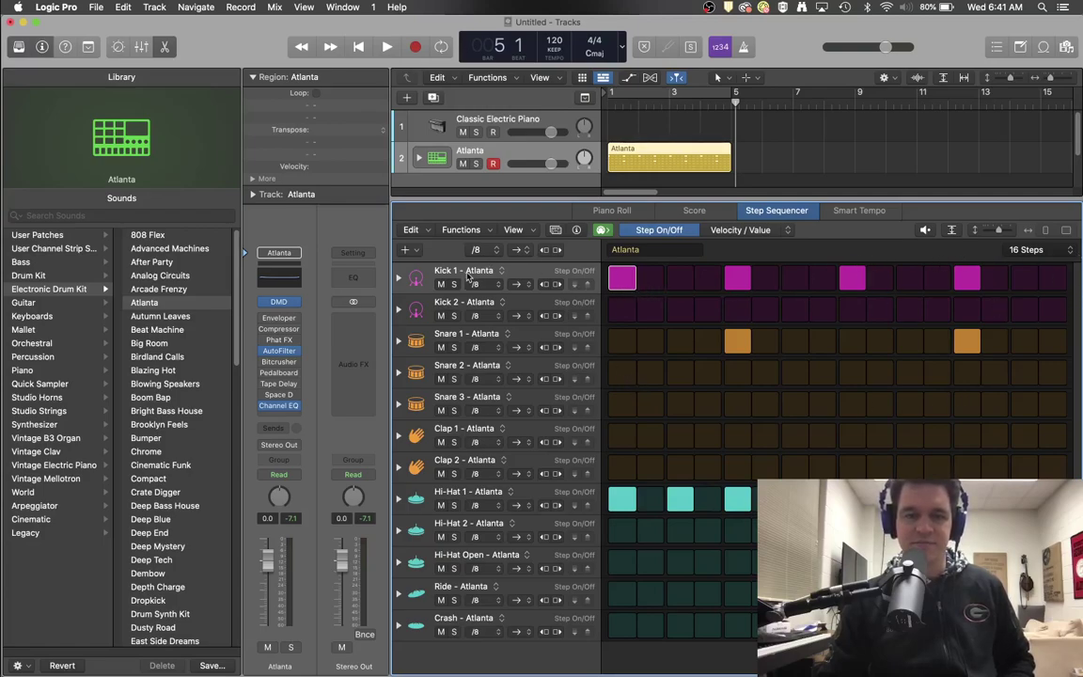
{"action": "left_click", "coordinate": [479, 250]}
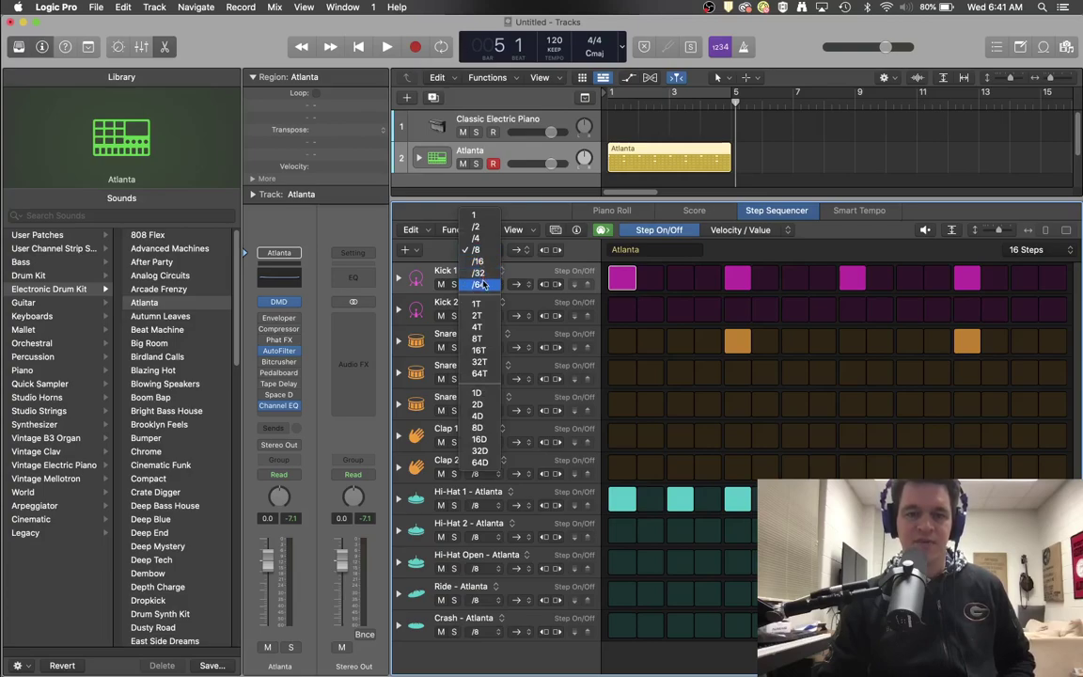
{"action": "left_click", "coordinate": [479, 250]}
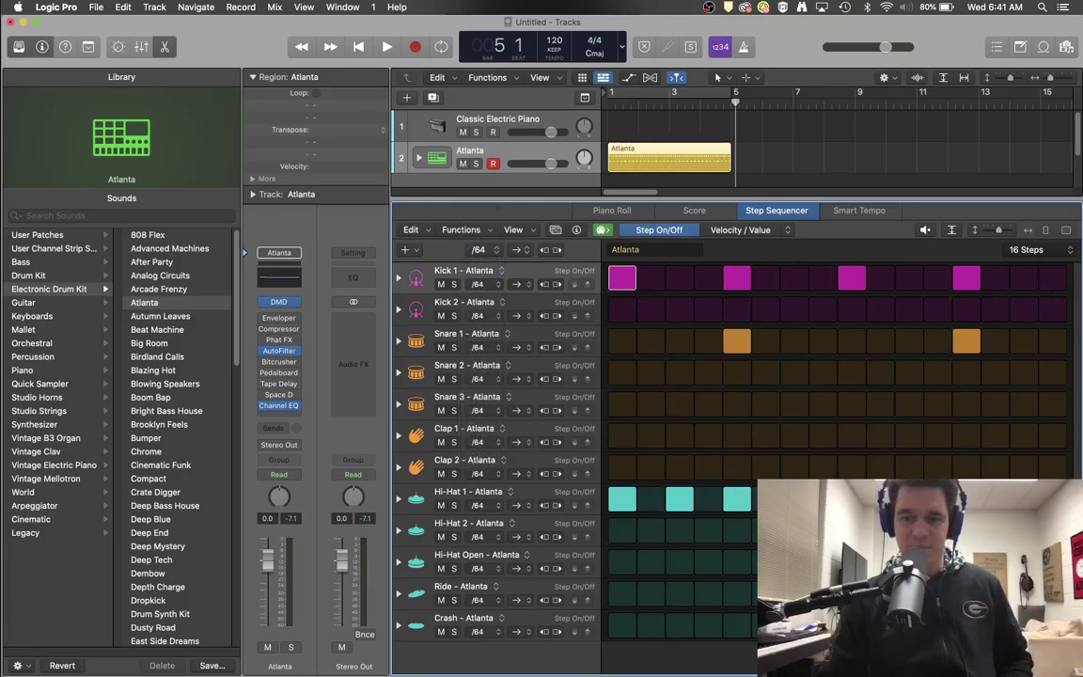
{"action": "left_click", "coordinate": [481, 250]}
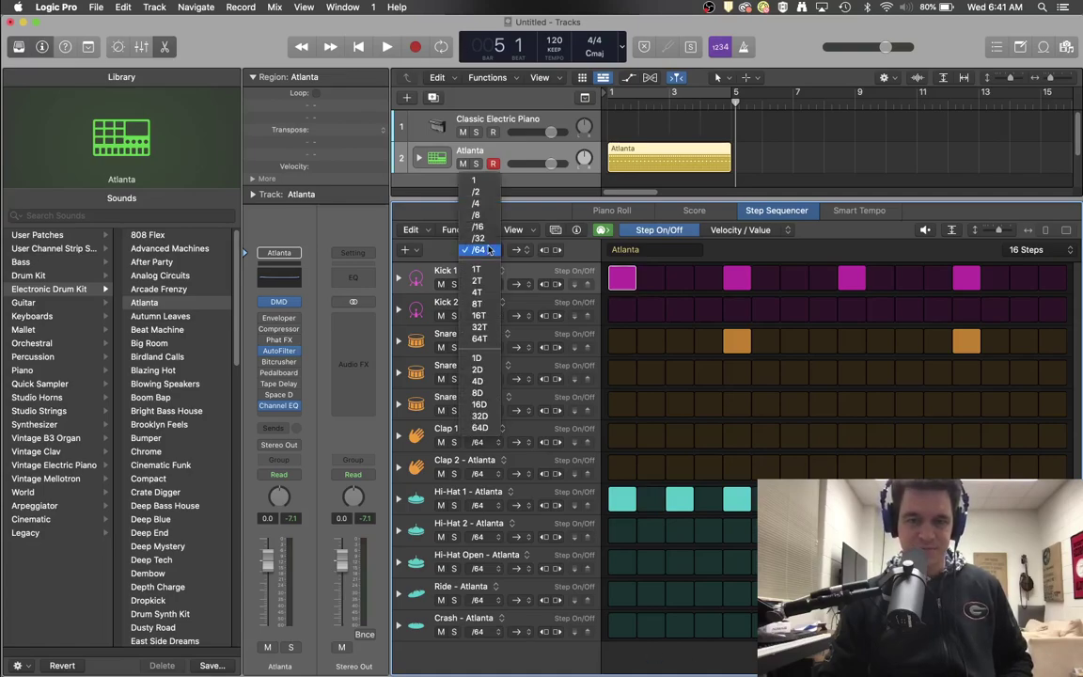
{"action": "left_click", "coordinate": [478, 219]}
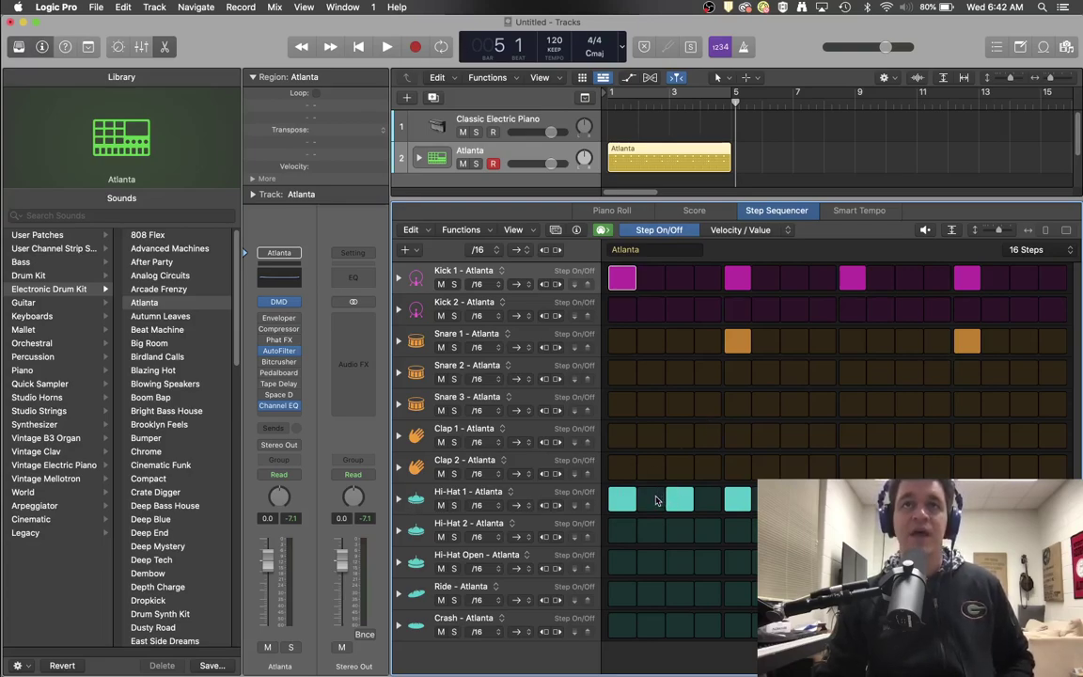
Step: Fill Hi-Hat 1 steps 2 and 4, and raise note repeats on steps 1 and 4, auditioning the rolls
{"action": "left_click", "coordinate": [657, 501]}
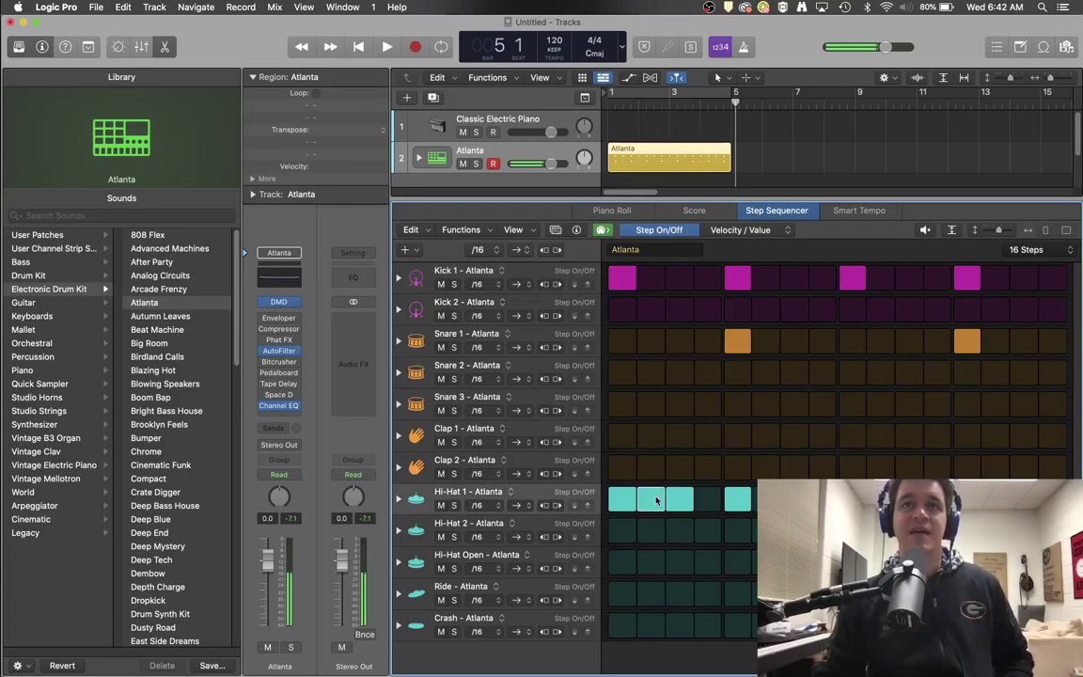
{"action": "left_click", "coordinate": [703, 501]}
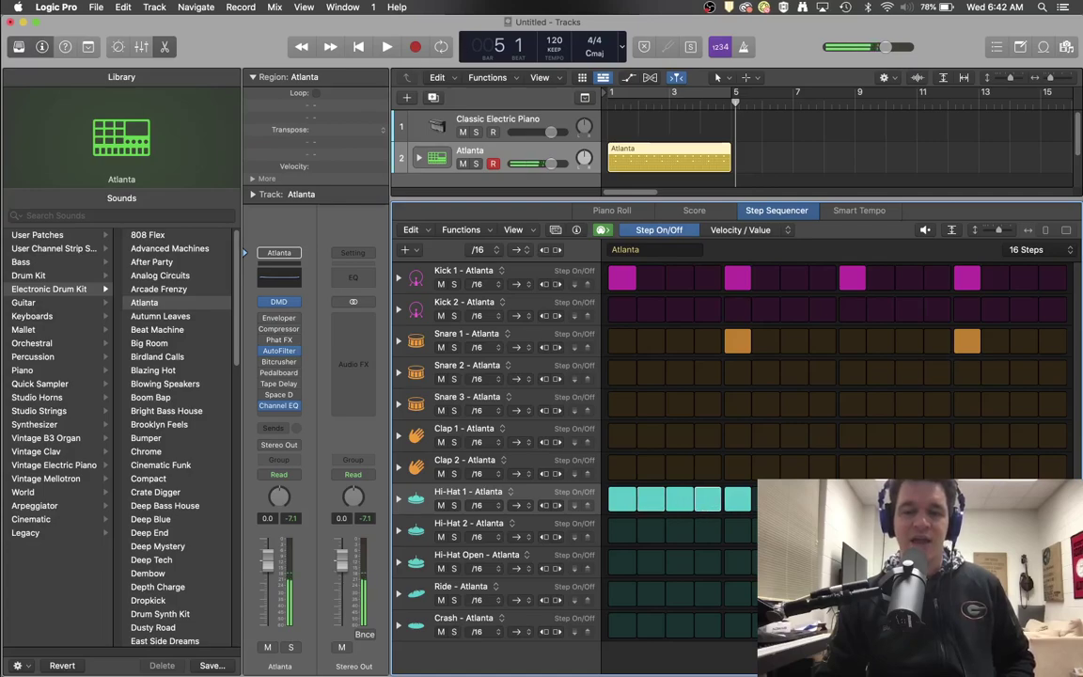
{"action": "left_click", "coordinate": [399, 499]}
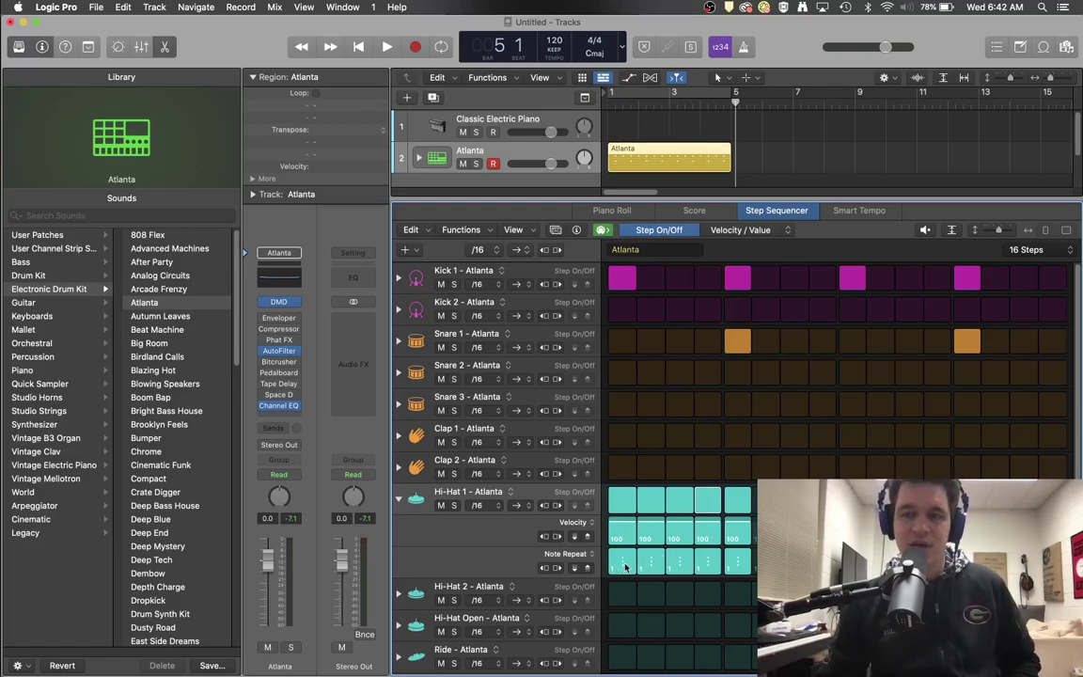
{"action": "left_click_drag", "start_coordinate": [628, 568], "coordinate": [653, 557]}
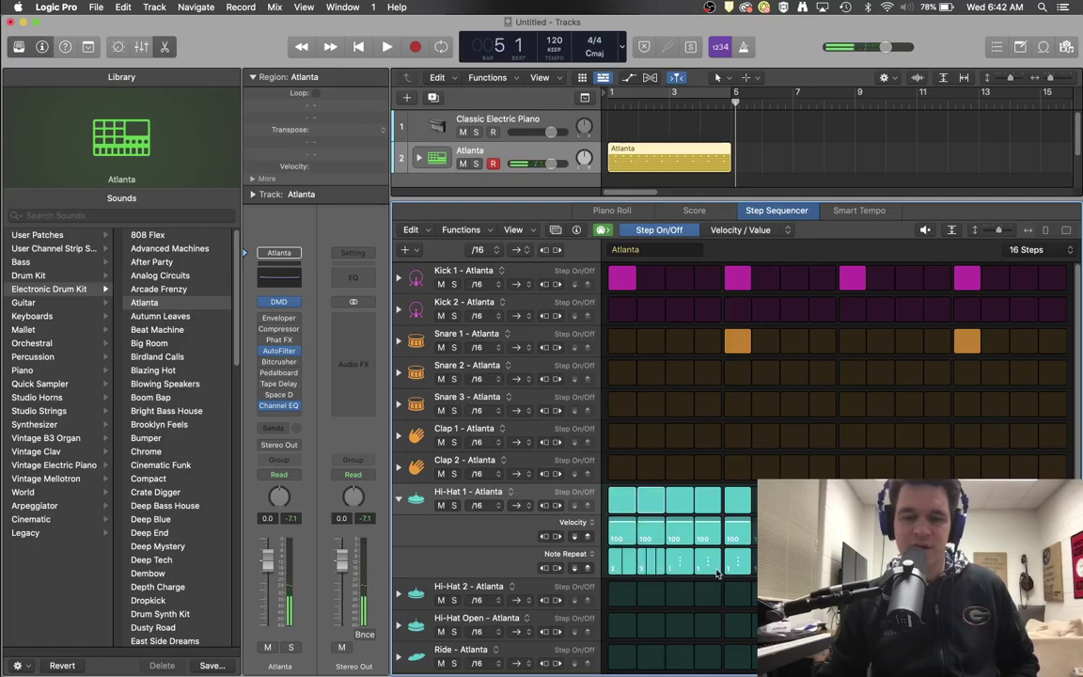
{"action": "left_click_drag", "start_coordinate": [713, 574], "coordinate": [712, 558]}
{"action": "key", "text": "space"}
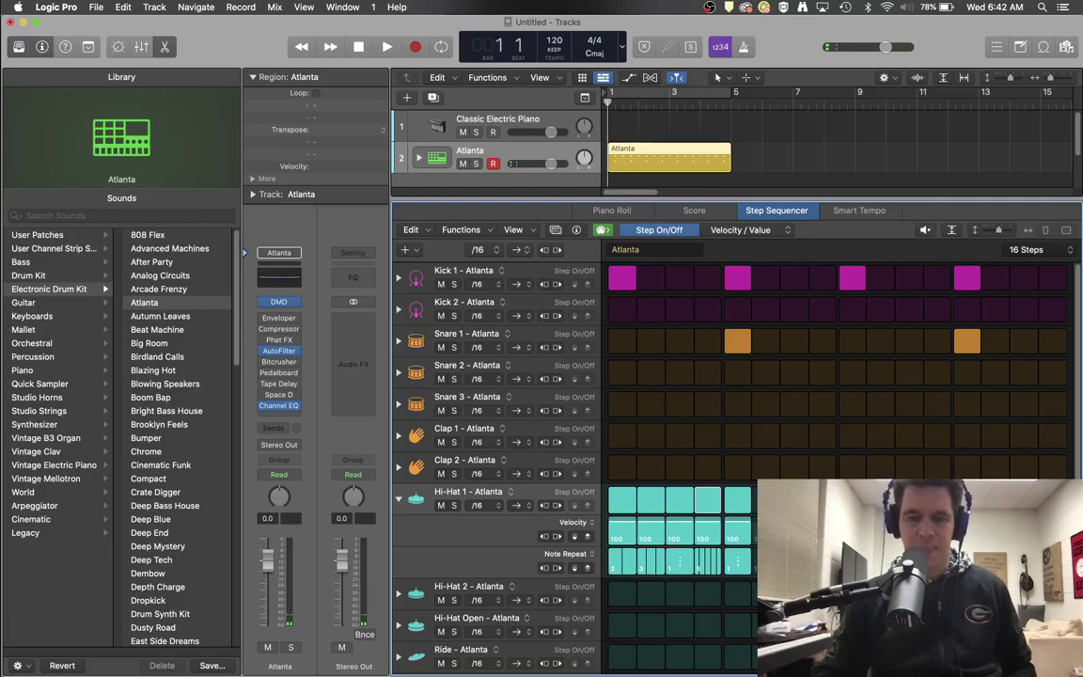
{"action": "key", "text": "space"}
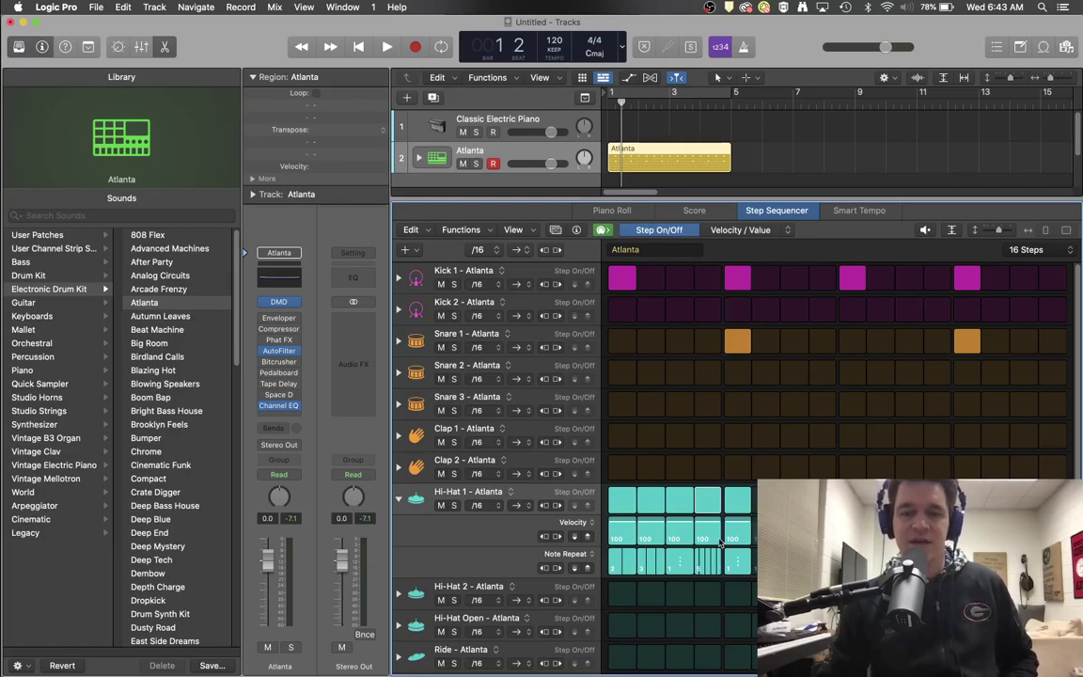
{"action": "left_click", "coordinate": [399, 499]}
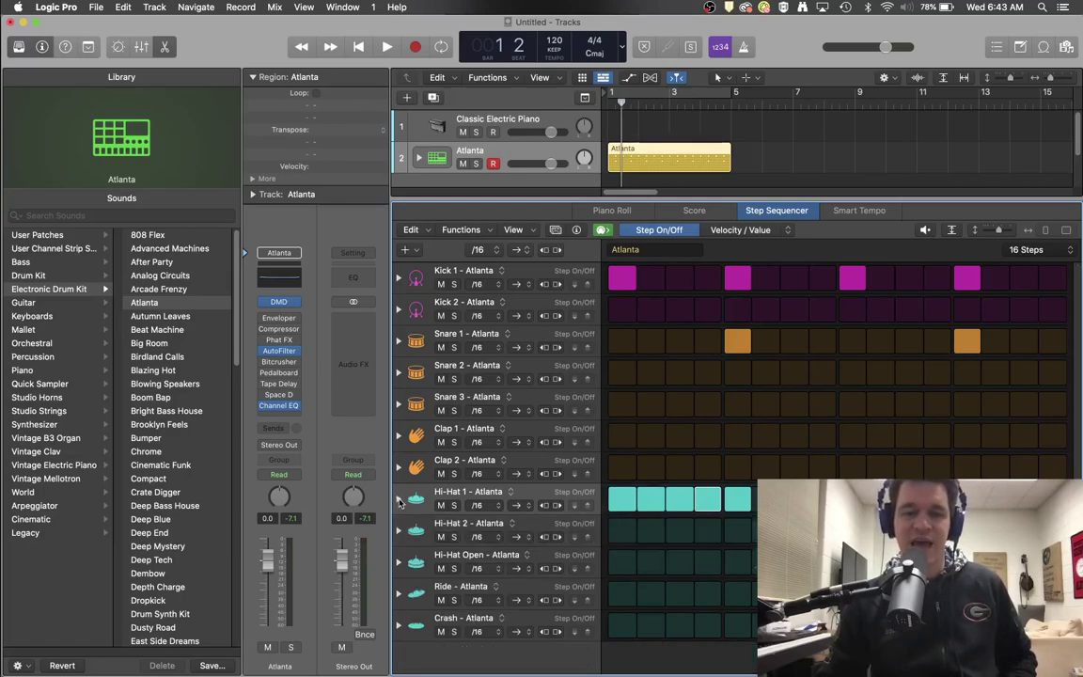
Step: Load the Midtown Summer preset from Patterns > Drums, after trying Hype Beat and LinnDrum Beat
{"action": "left_click", "coordinate": [555, 230]}
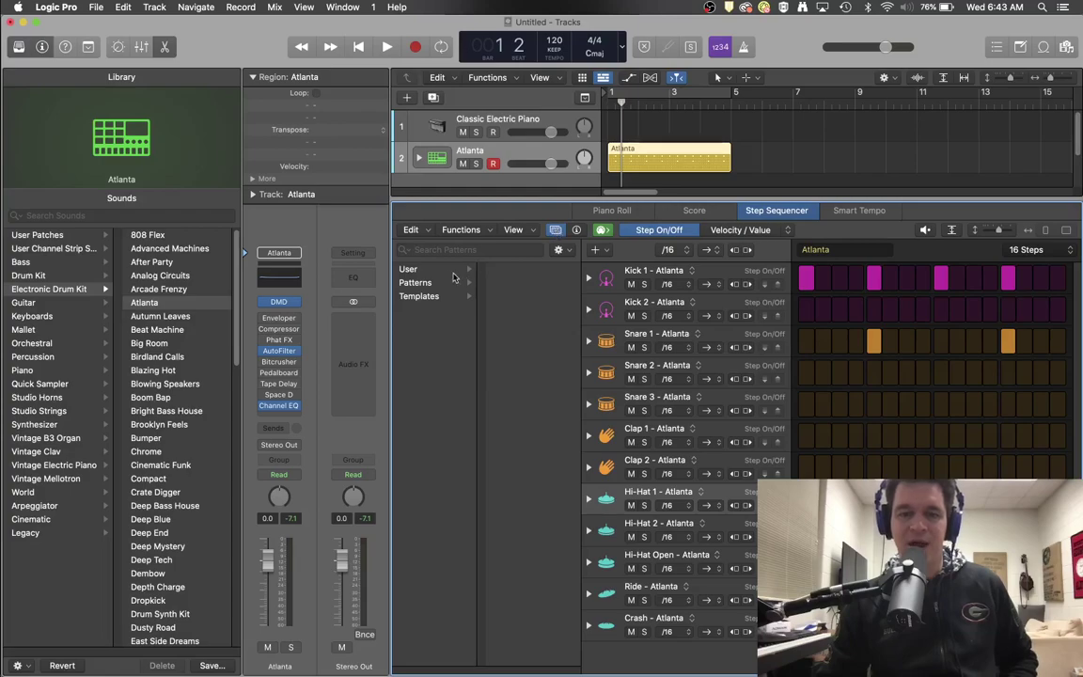
{"action": "left_click", "coordinate": [413, 283]}
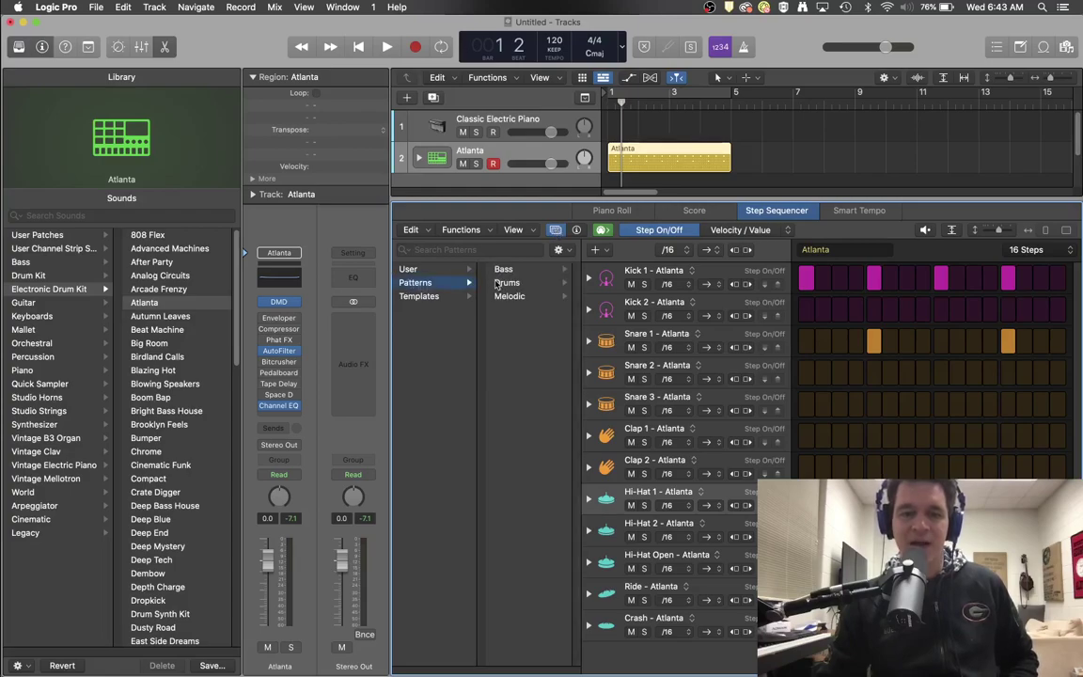
{"action": "left_click", "coordinate": [505, 282]}
{"action": "left_click", "coordinate": [508, 280]}
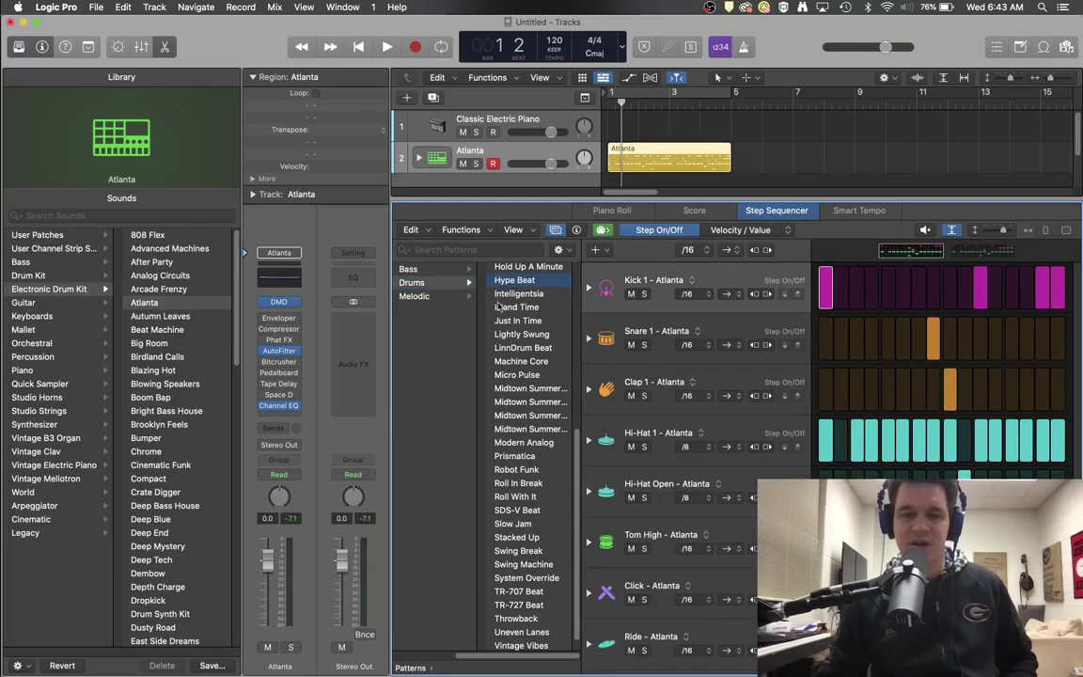
{"action": "left_click", "coordinate": [519, 348]}
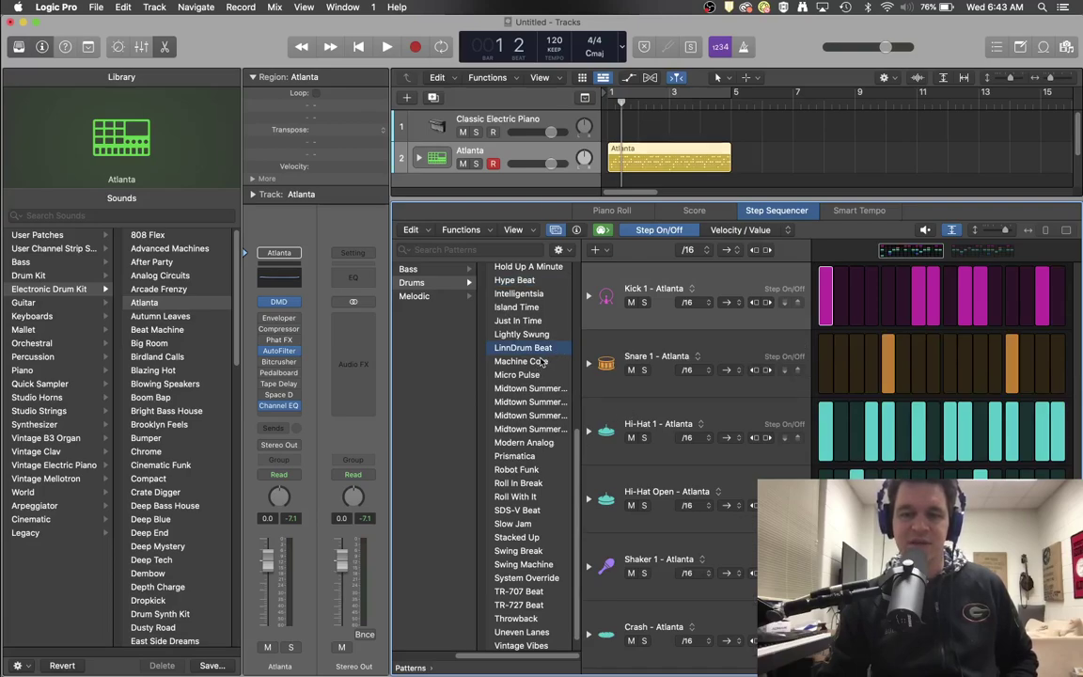
{"action": "left_click", "coordinate": [539, 389]}
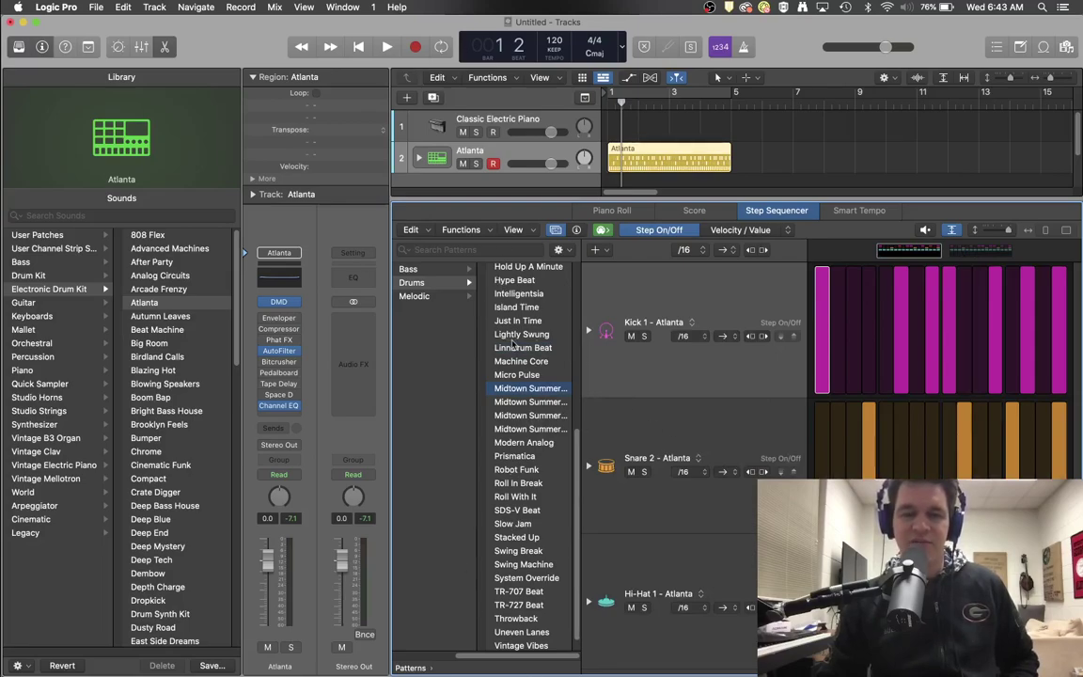
{"action": "left_click", "coordinate": [555, 229]}
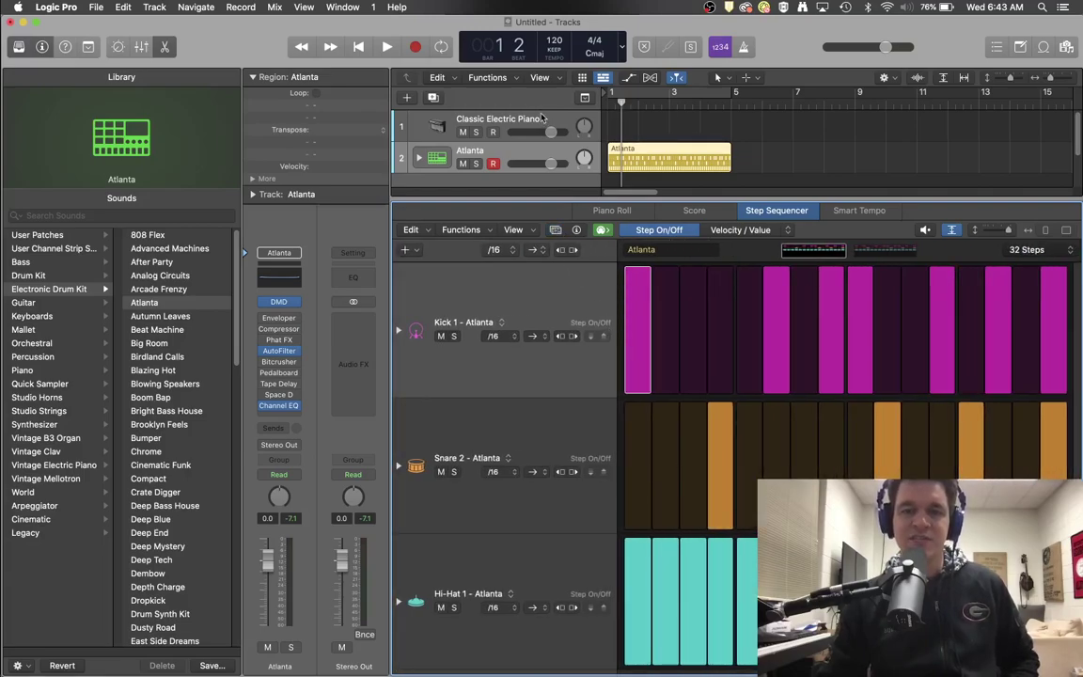
Step: Create an empty pattern region on the Classic Electric Piano track with rows C3 to C2
{"action": "left_click", "coordinate": [542, 117]}
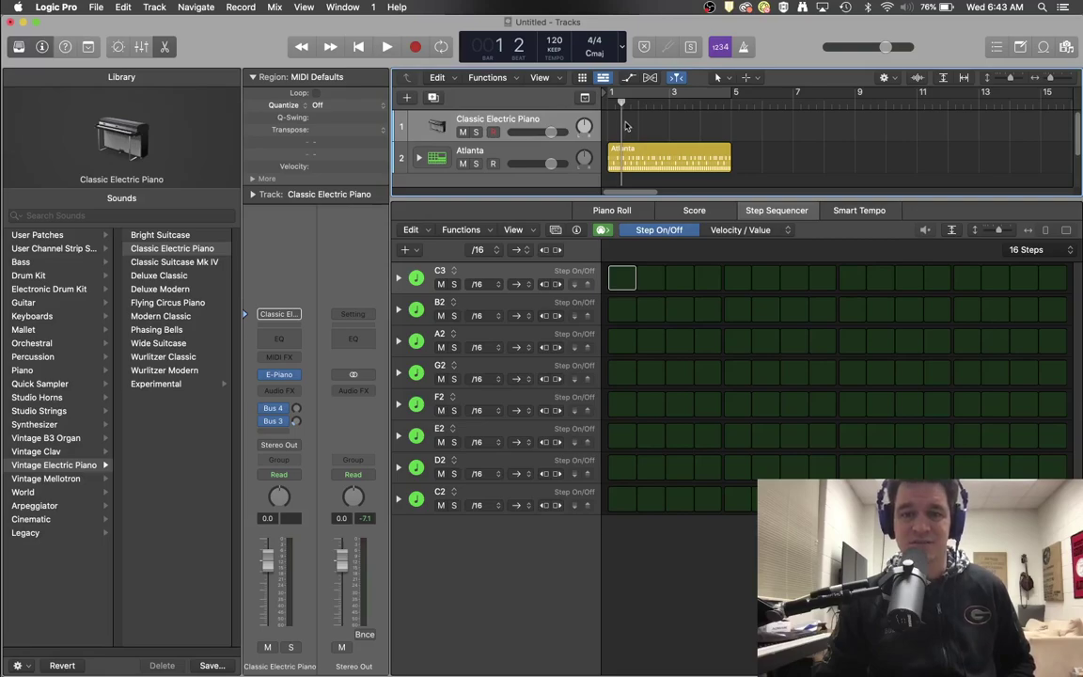
{"action": "right_click", "coordinate": [628, 127]}
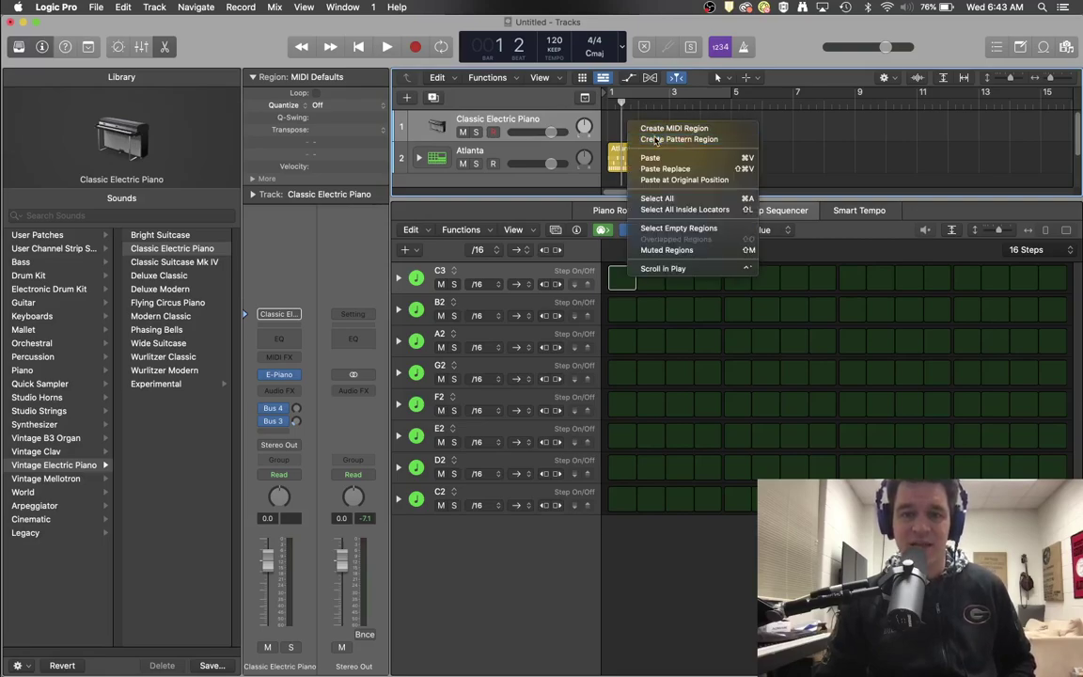
{"action": "left_click", "coordinate": [658, 140]}
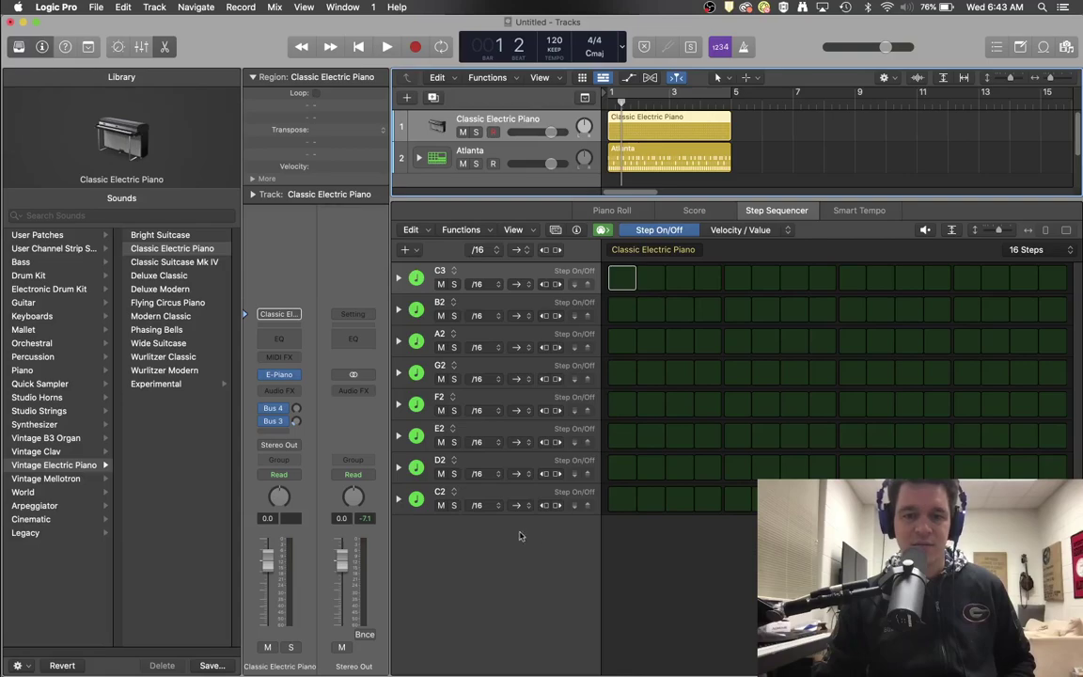
{"action": "left_click", "coordinate": [442, 491]}
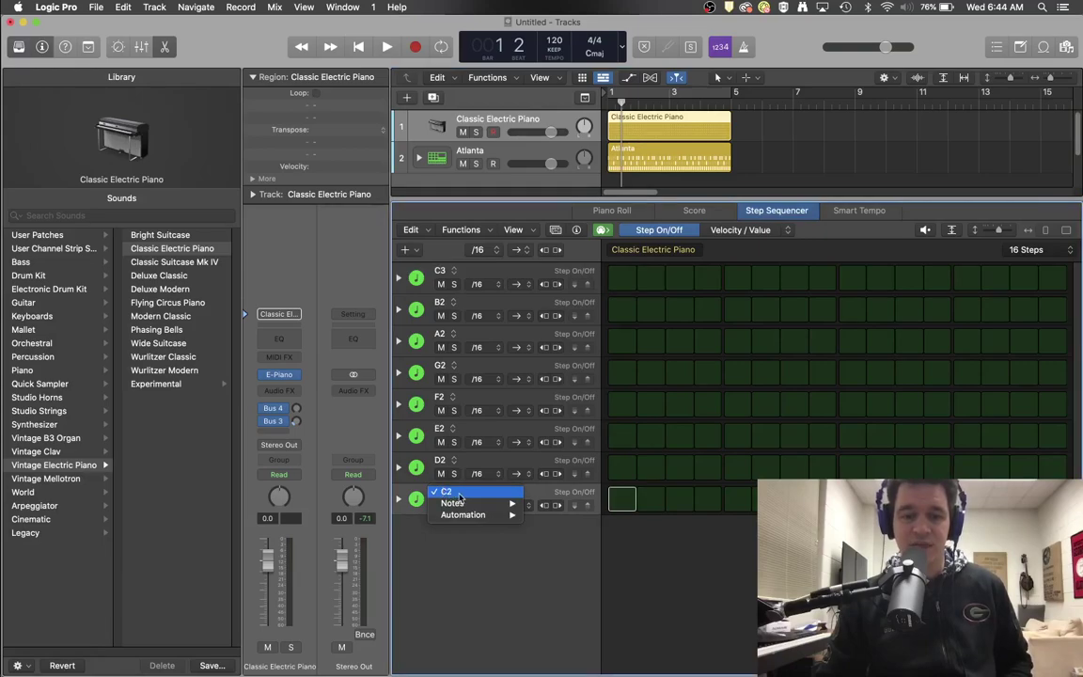
{"action": "mouse_move", "coordinate": [472, 503]}
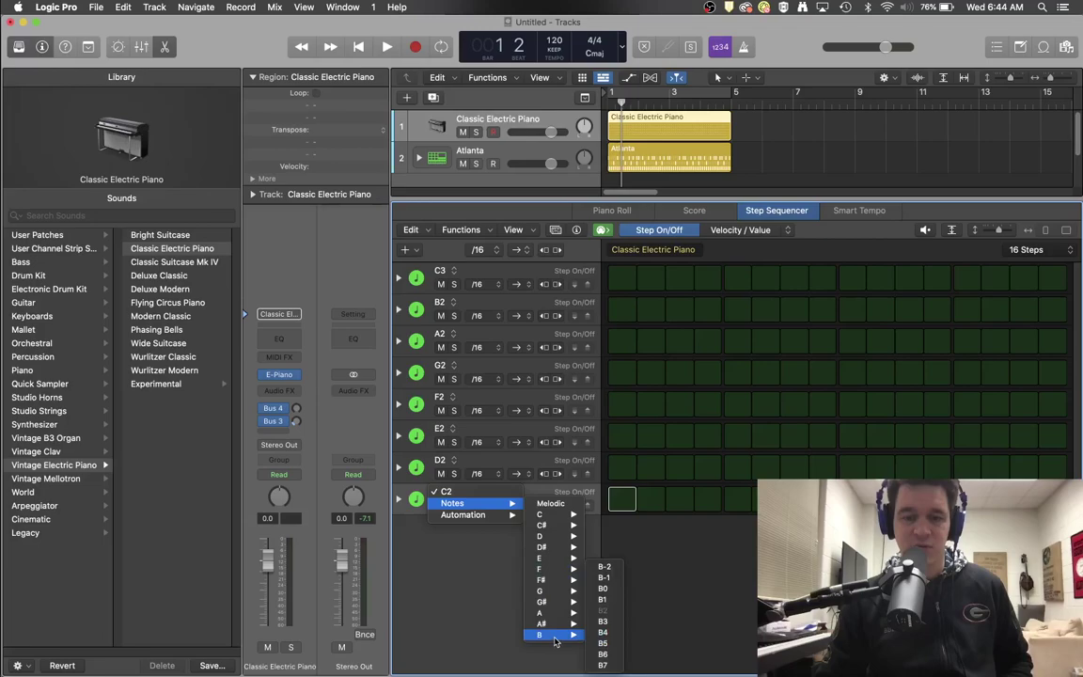
{"action": "mouse_move", "coordinate": [555, 635]}
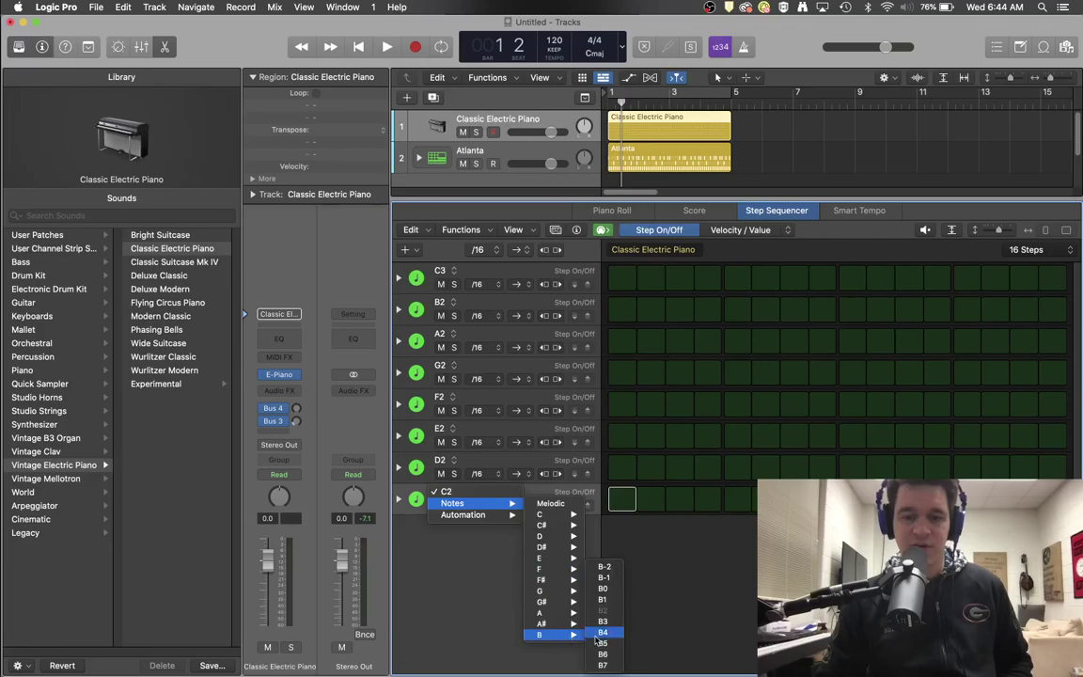
{"action": "left_click", "coordinate": [451, 572]}
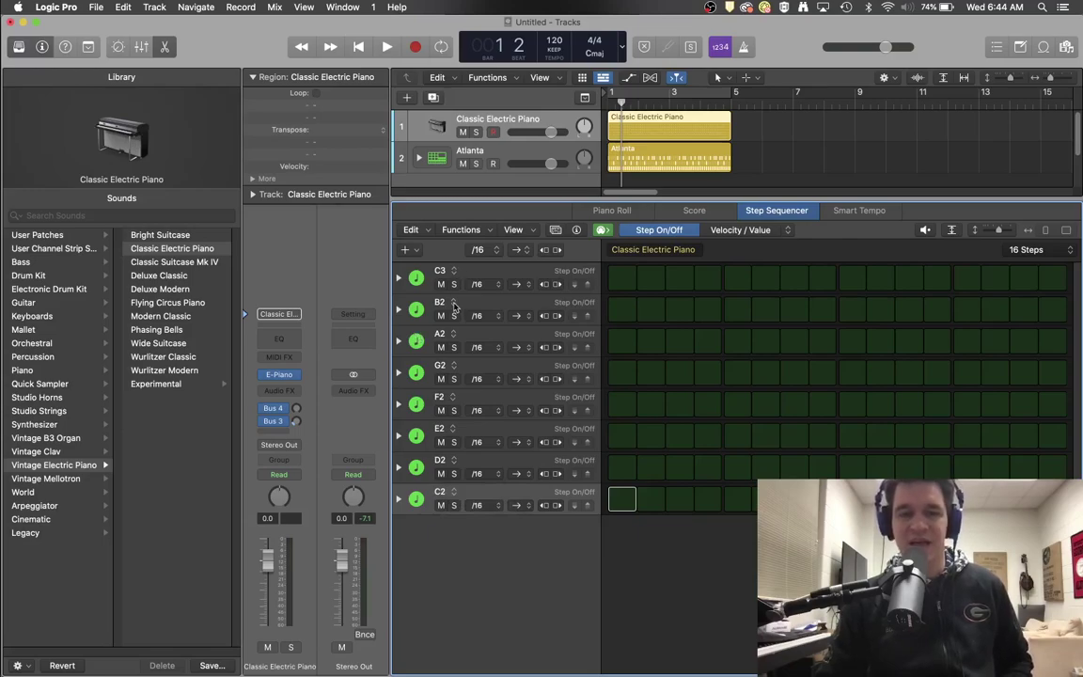
{"action": "left_click", "coordinate": [404, 250]}
{"action": "mouse_move", "coordinate": [415, 257]}
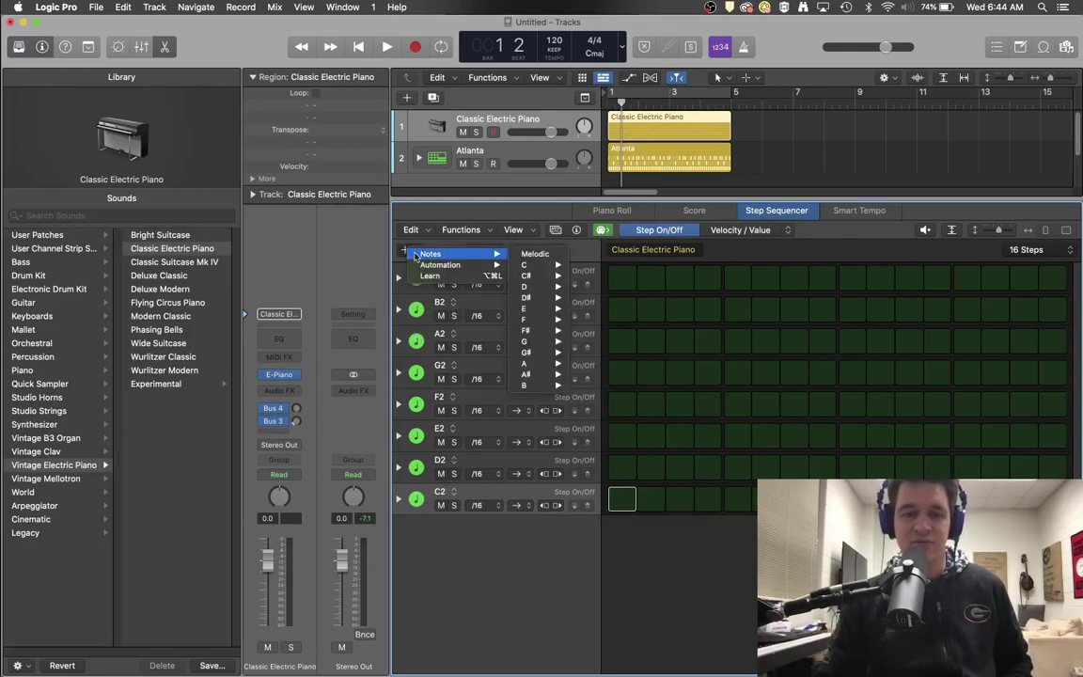
{"action": "left_click", "coordinate": [536, 232]}
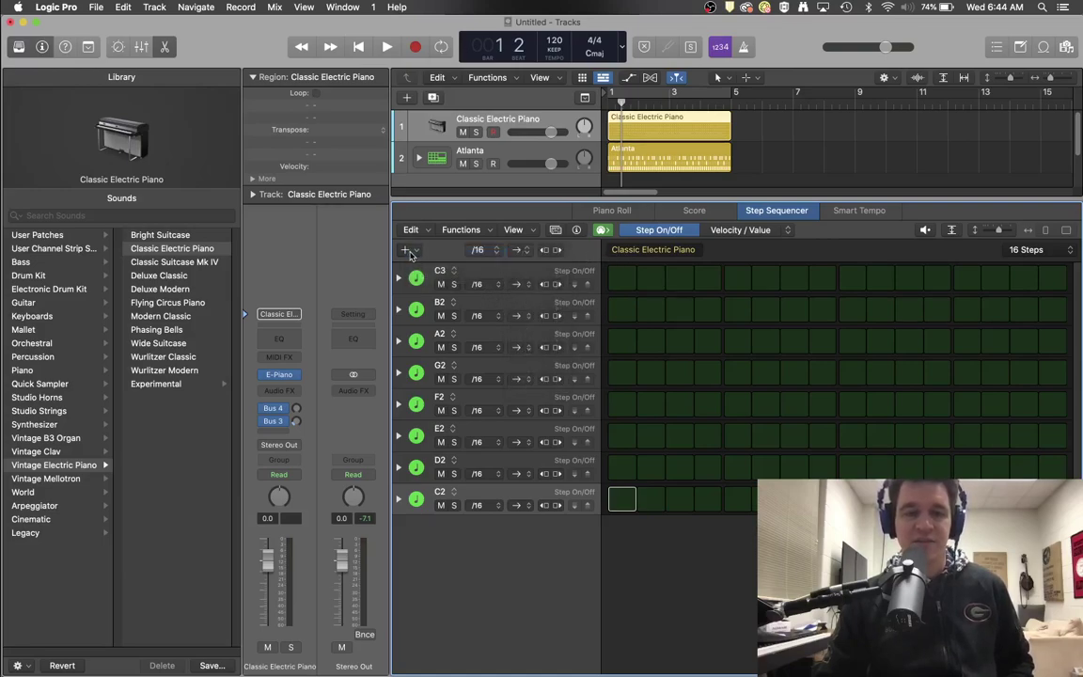
Step: Apply the Minor row template after trying Major, Chromatic and Harmonic Minor, then hide the browser
{"action": "left_click", "coordinate": [554, 231]}
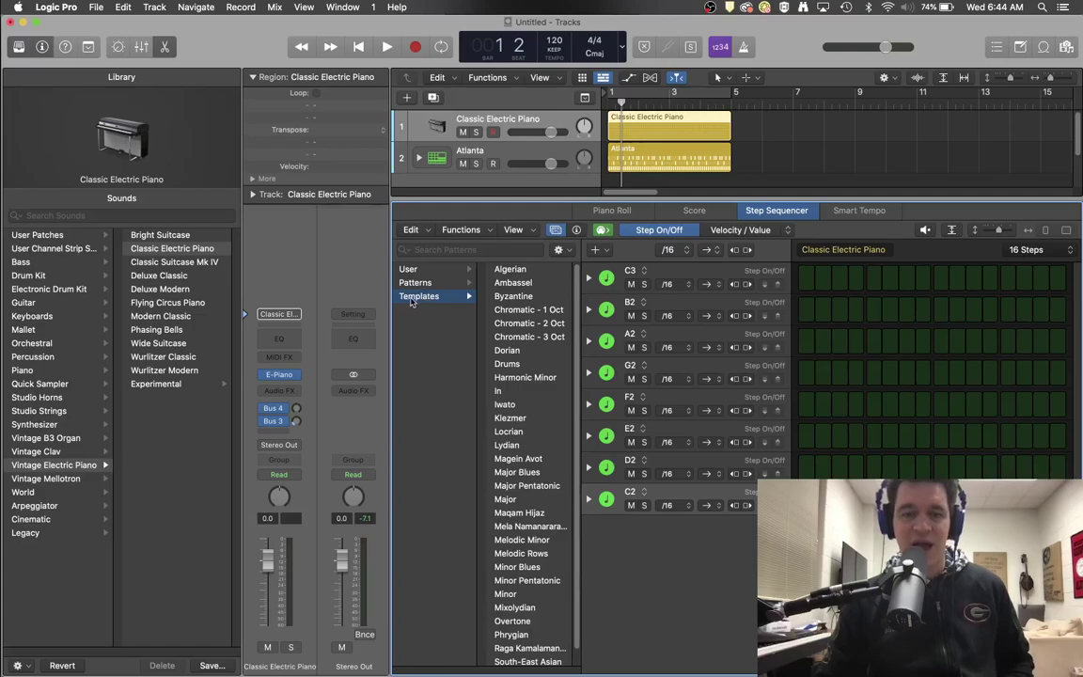
{"action": "left_click", "coordinate": [507, 501]}
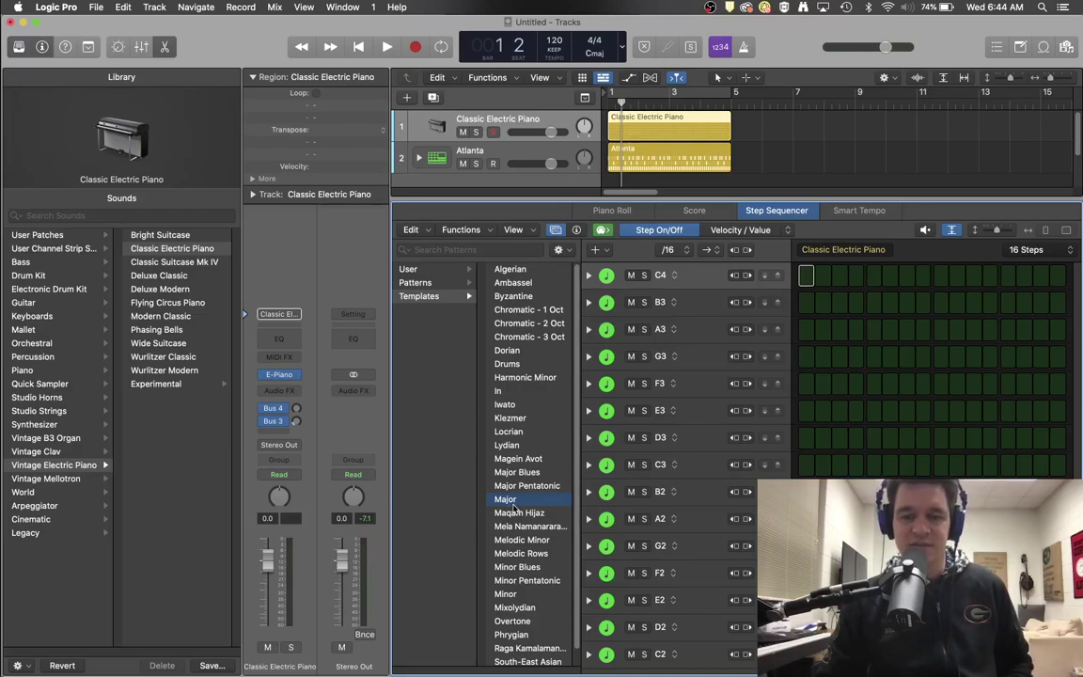
{"action": "scroll", "coordinate": [522, 546], "scroll_direction": "down", "scroll_amount": 1}
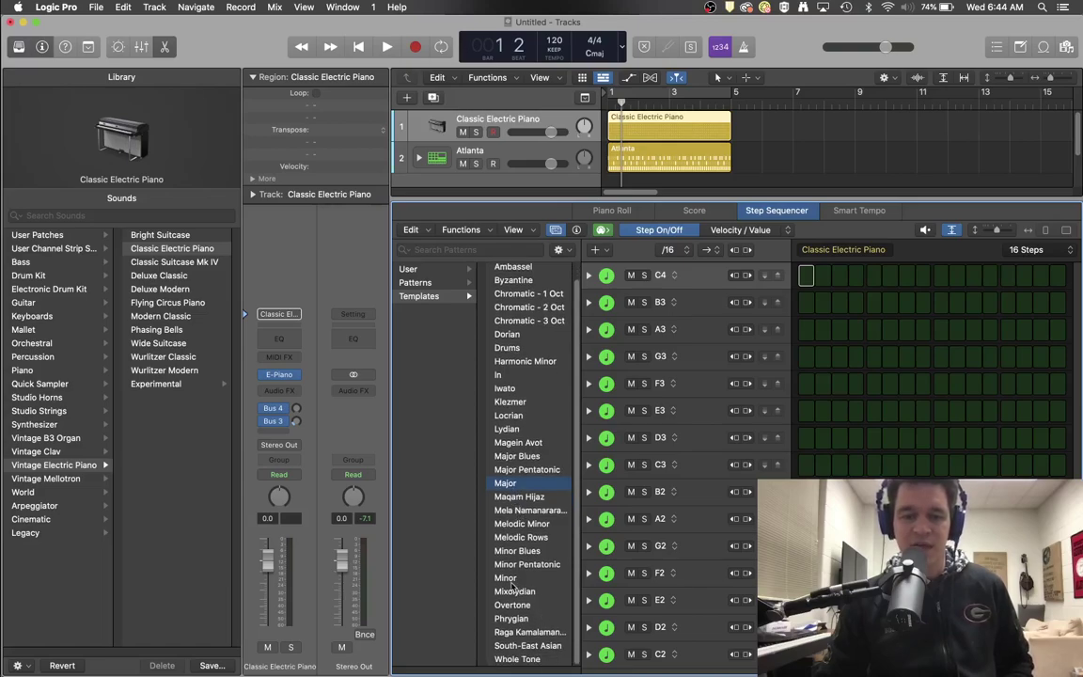
{"action": "left_click", "coordinate": [505, 578]}
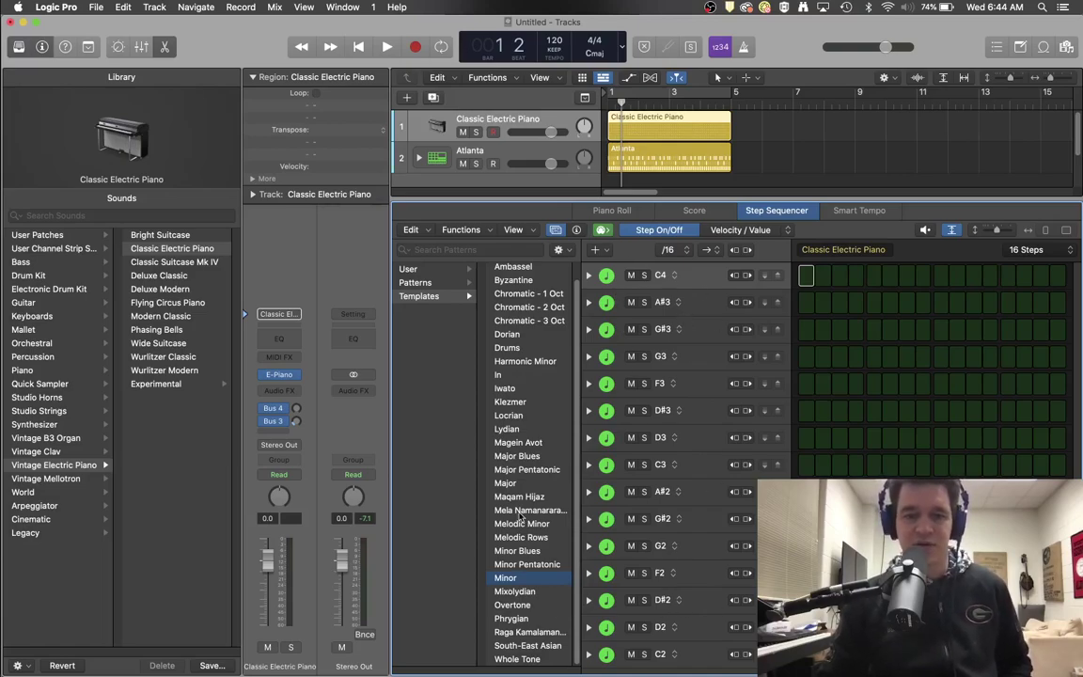
{"action": "left_click", "coordinate": [541, 294]}
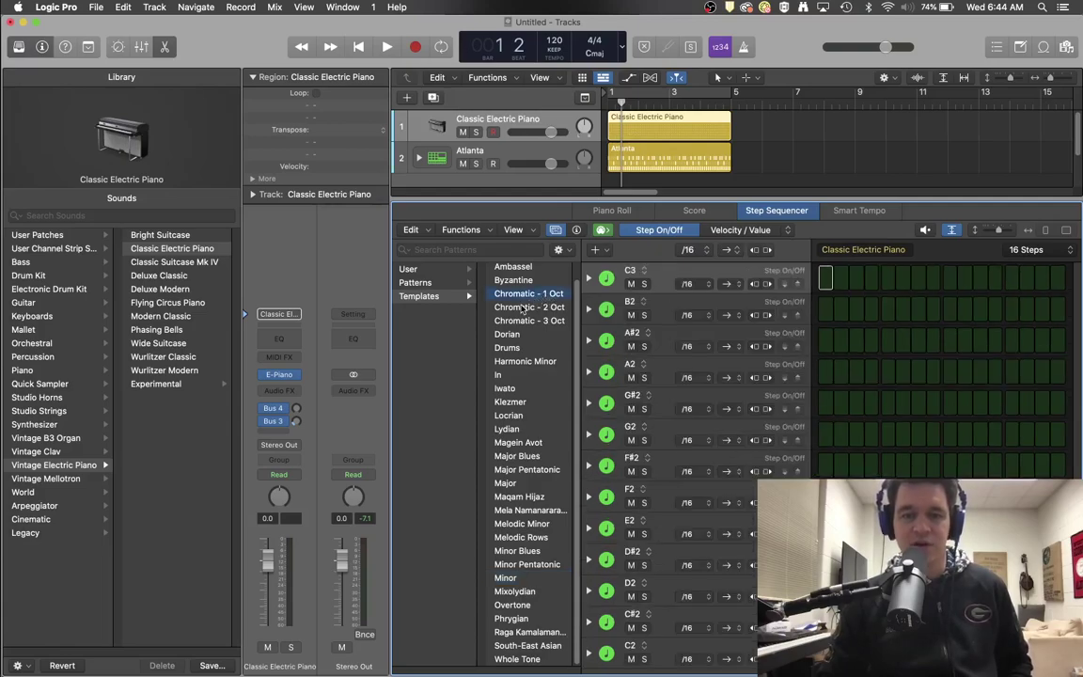
{"action": "left_click", "coordinate": [518, 362]}
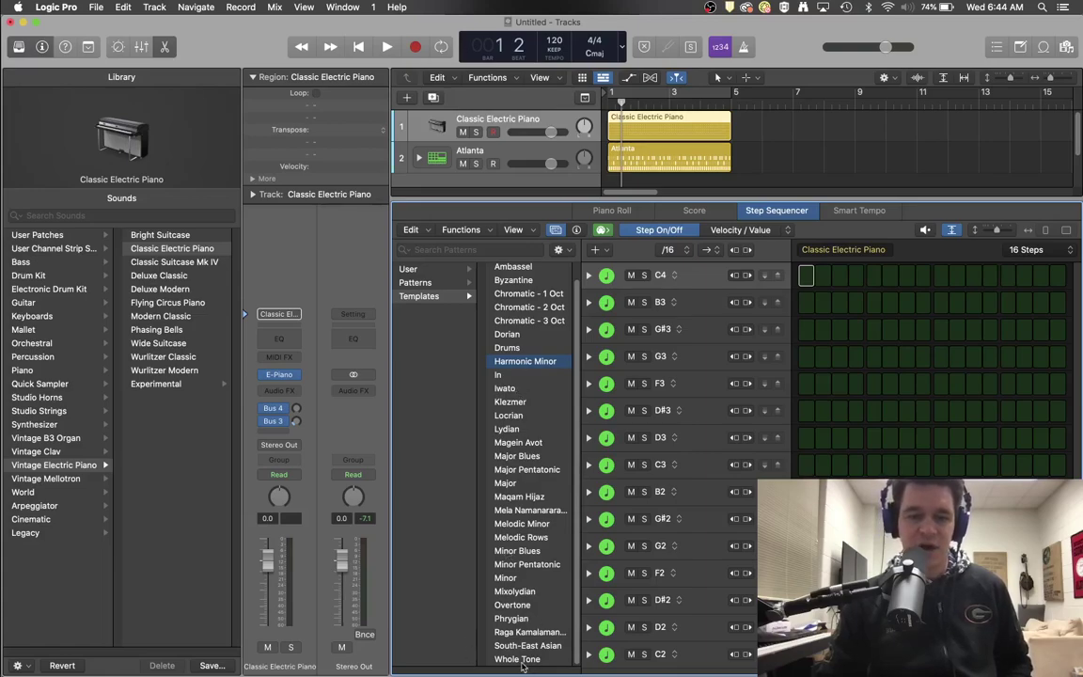
{"action": "scroll", "coordinate": [536, 423], "scroll_direction": "up", "scroll_amount": 1}
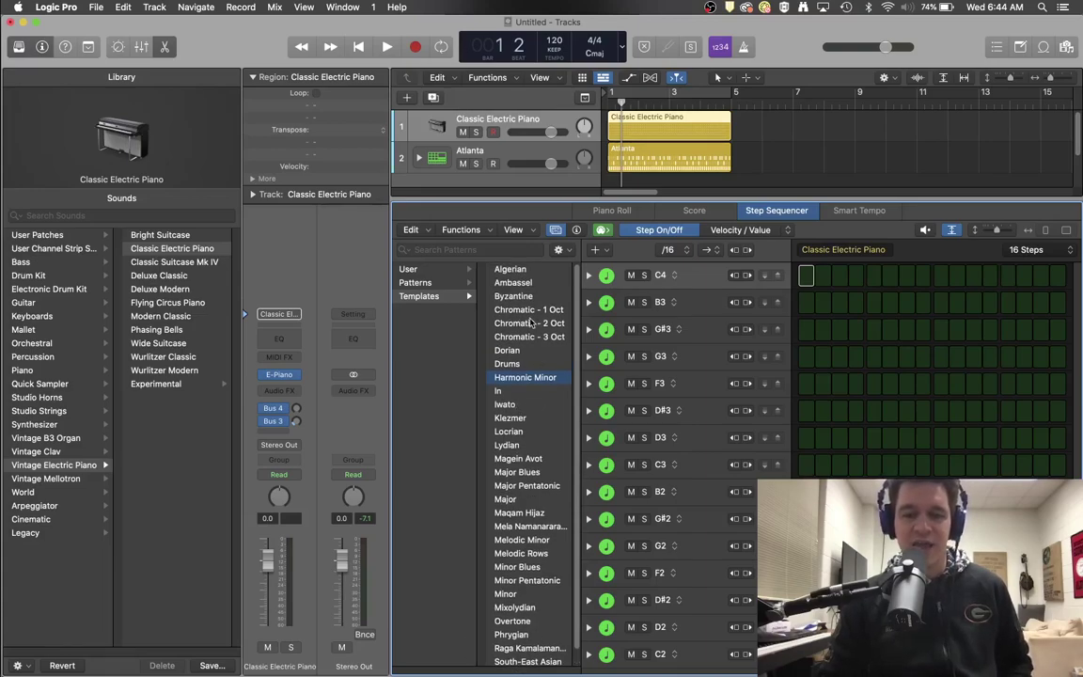
{"action": "left_click", "coordinate": [512, 594]}
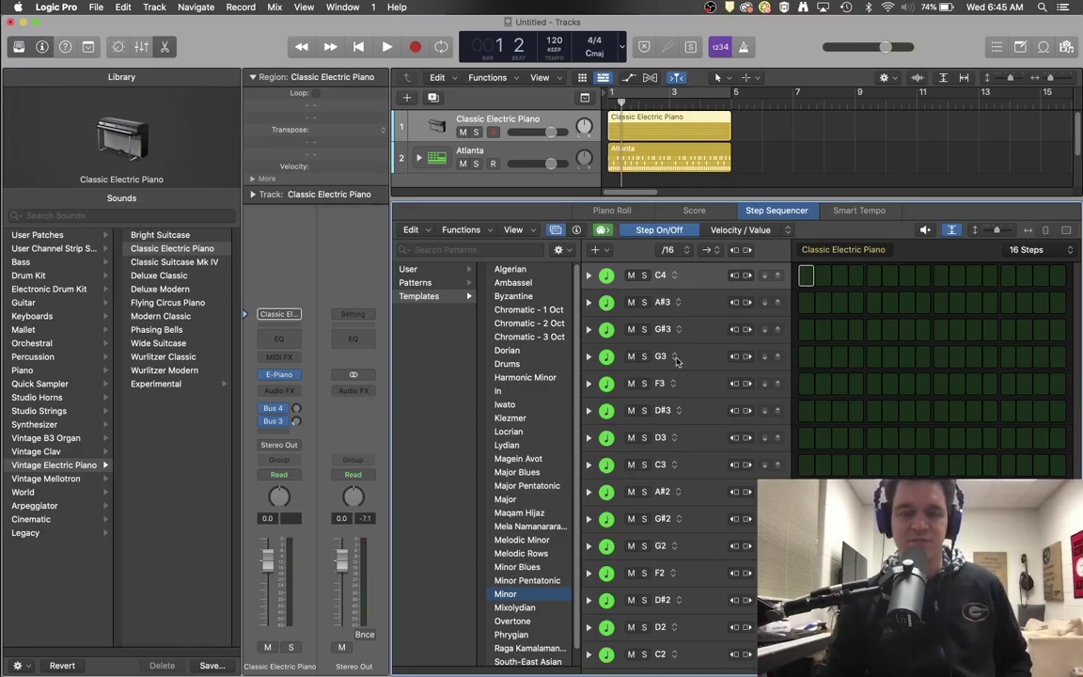
{"action": "left_click", "coordinate": [555, 232]}
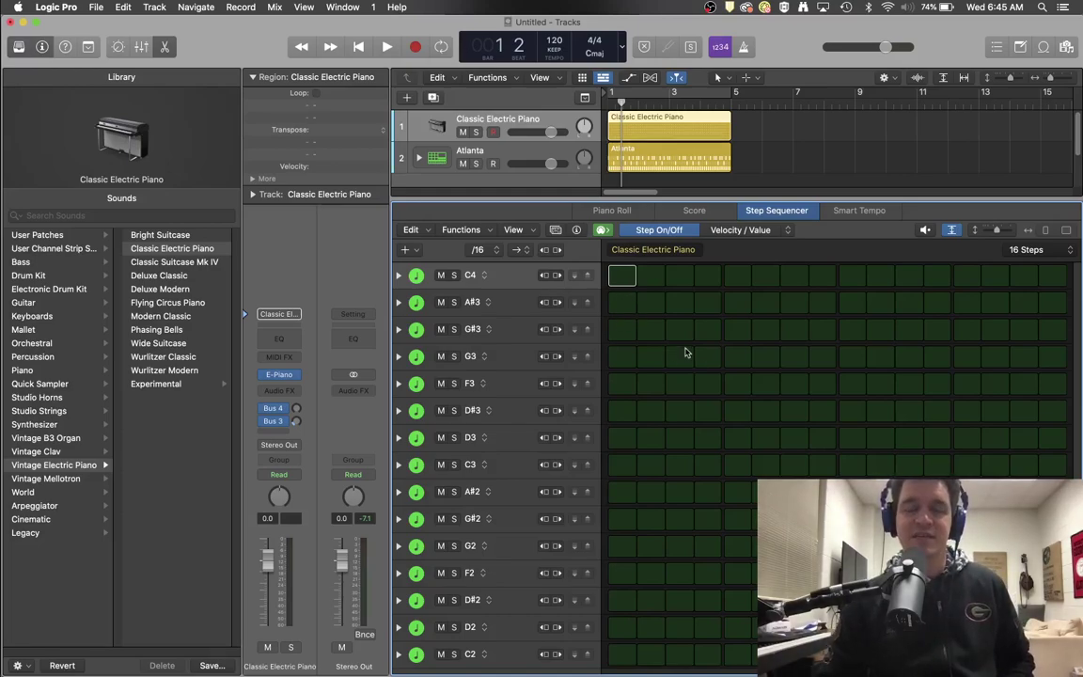
Step: Audition C4 on steps 1–4, then clear steps 2–4, leaving a single C4 on step 1
{"action": "left_click", "coordinate": [621, 278]}
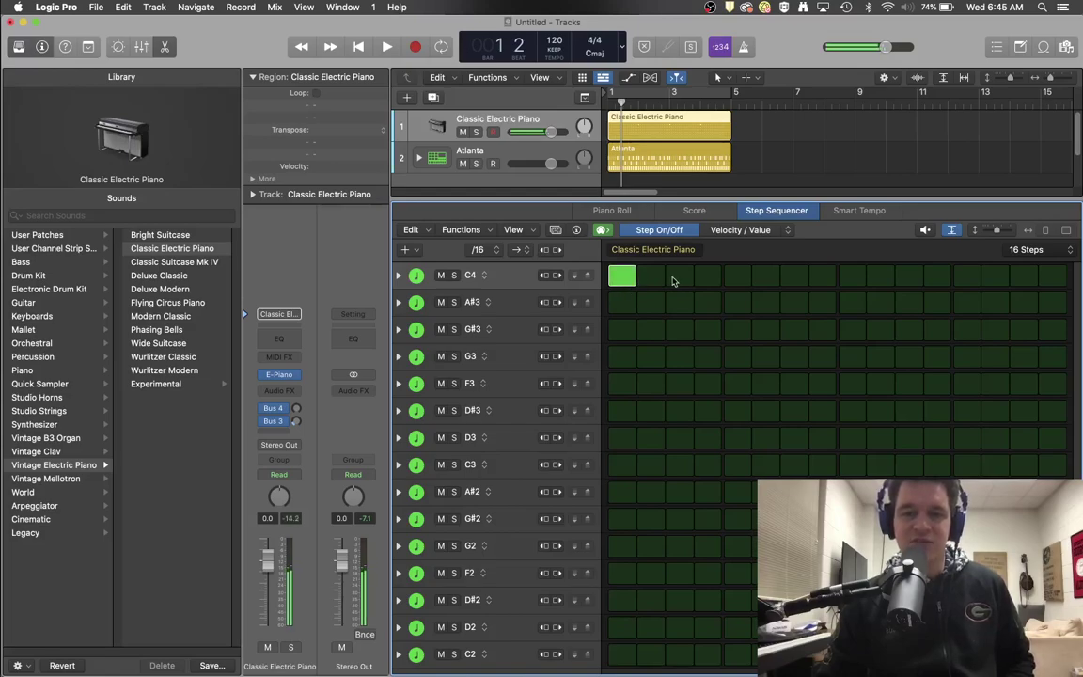
{"action": "left_click", "coordinate": [650, 276]}
{"action": "left_click", "coordinate": [679, 276]}
{"action": "left_click", "coordinate": [706, 277]}
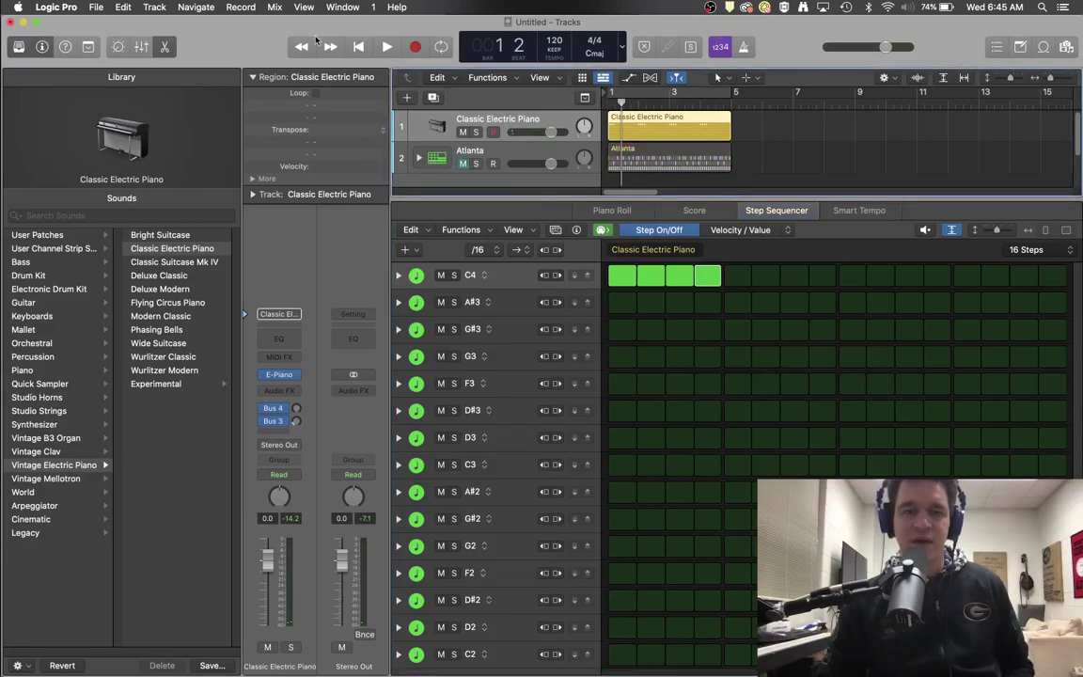
{"action": "left_click", "coordinate": [361, 47]}
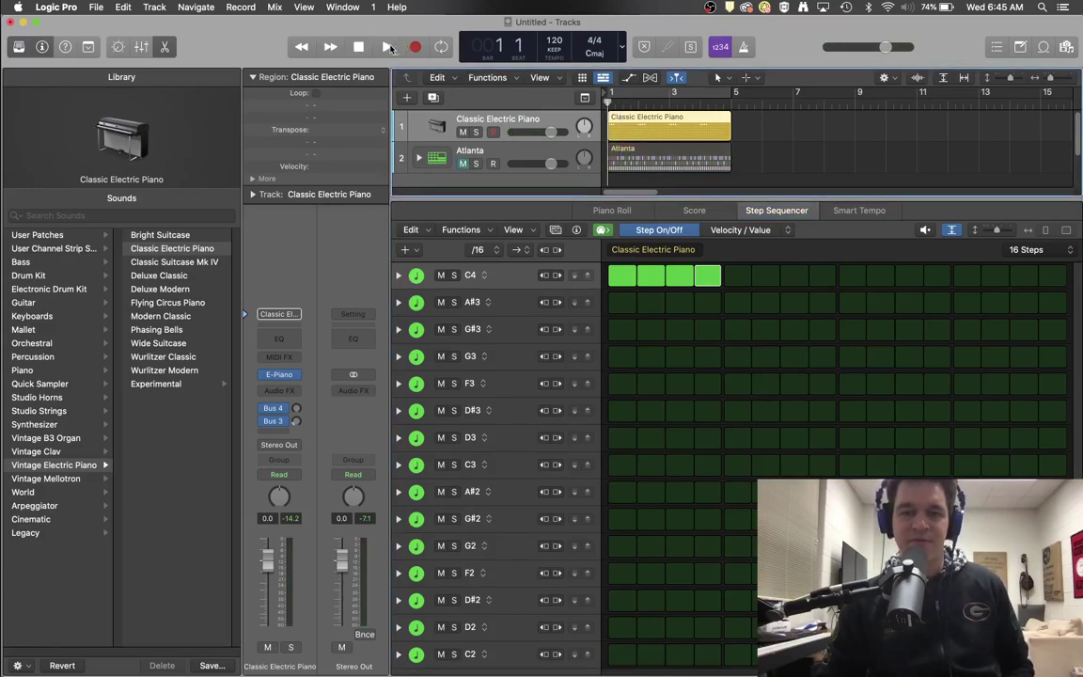
{"action": "left_click", "coordinate": [387, 47]}
{"action": "key", "text": "space"}
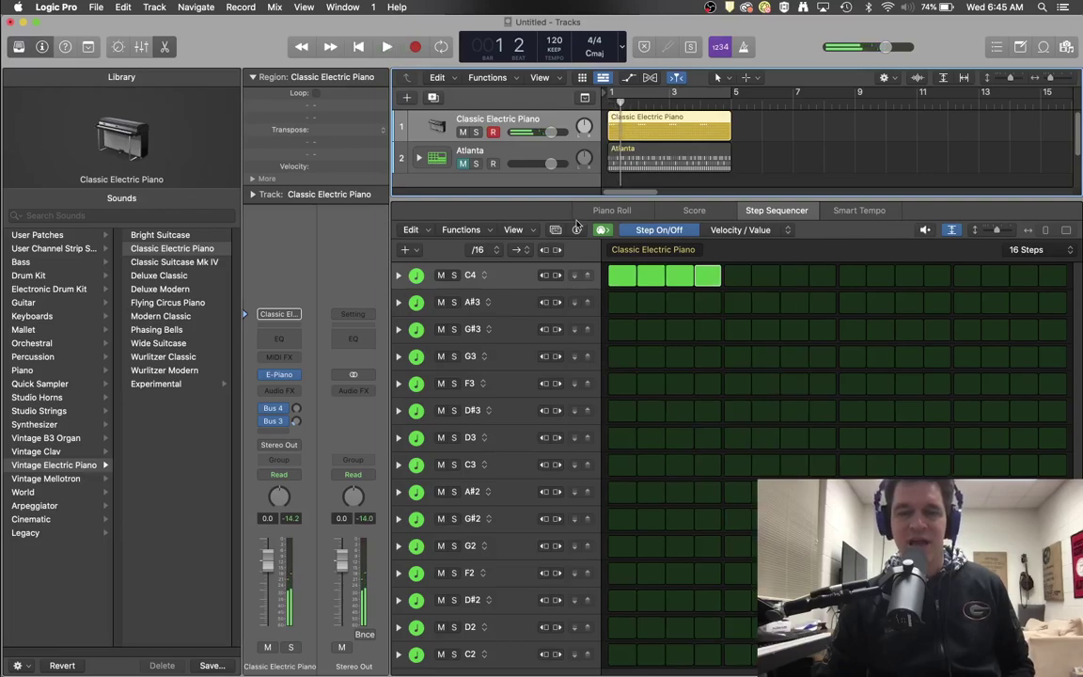
{"action": "left_click_drag", "start_coordinate": [650, 274], "coordinate": [708, 274]}
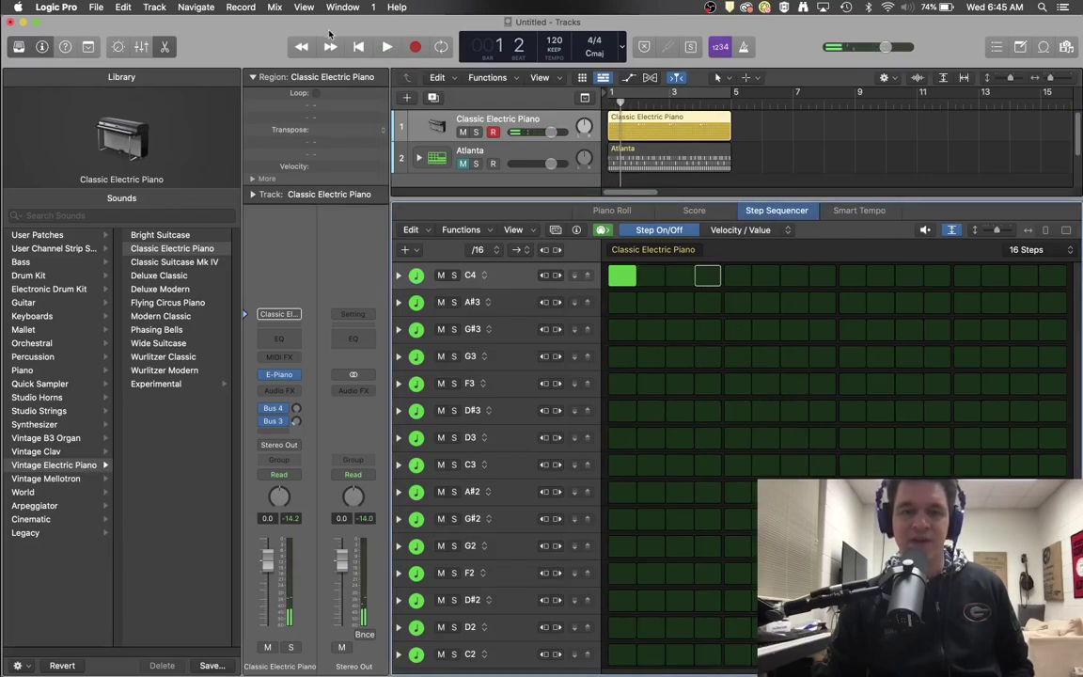
{"action": "left_click", "coordinate": [358, 46]}
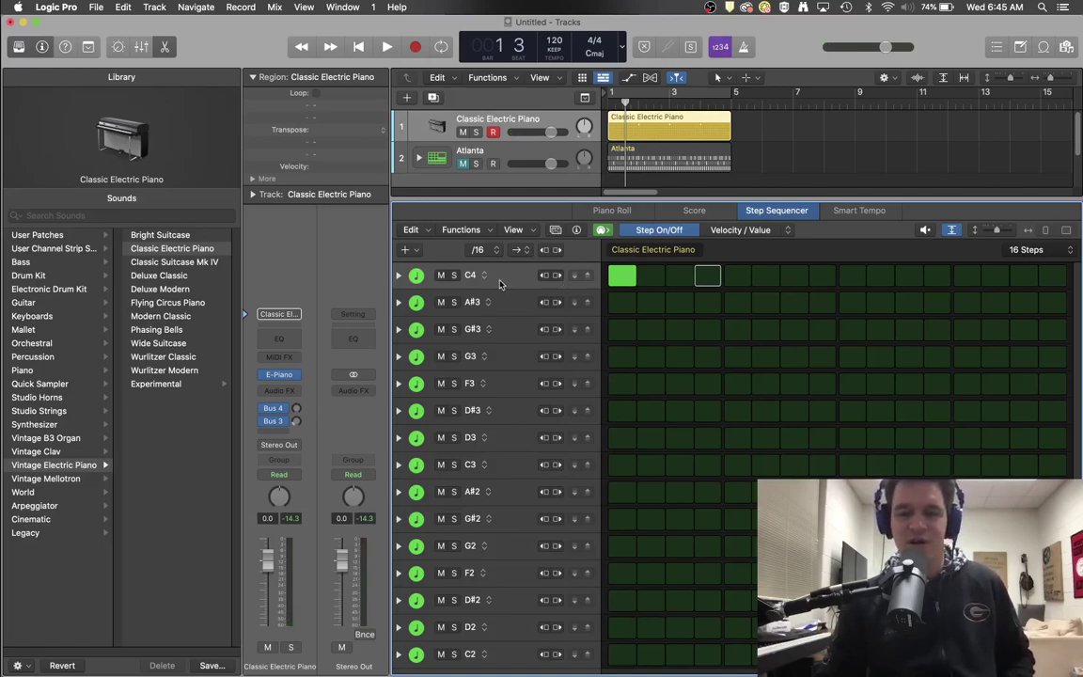
Step: Tie the first C4 note across steps 1–4
{"action": "left_click", "coordinate": [398, 275]}
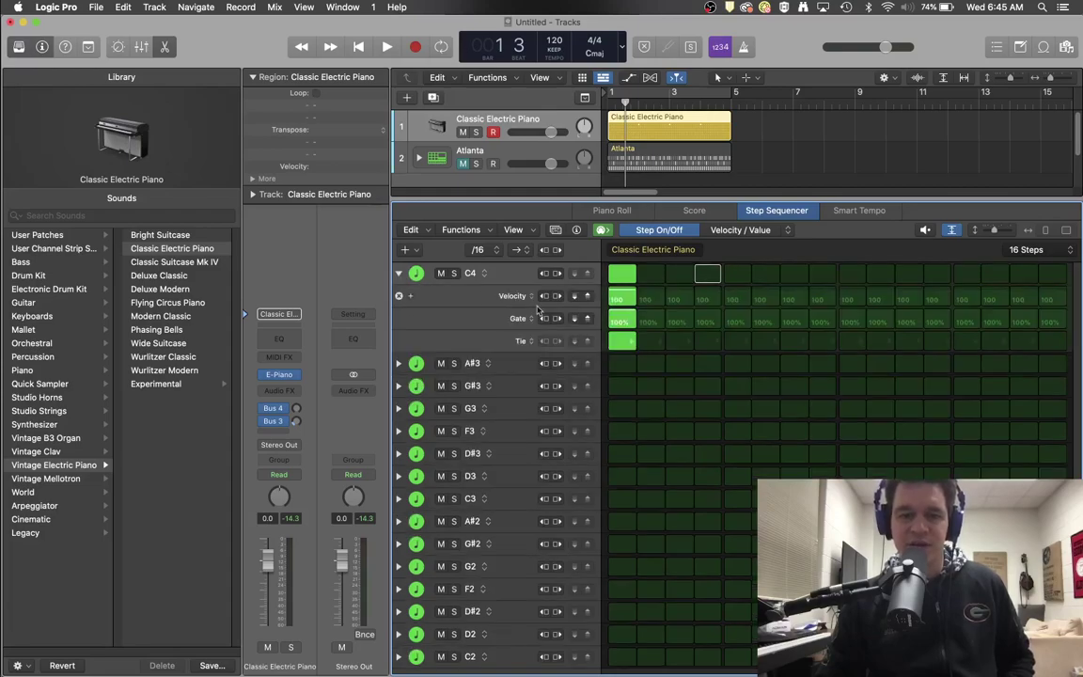
{"action": "left_click", "coordinate": [631, 344]}
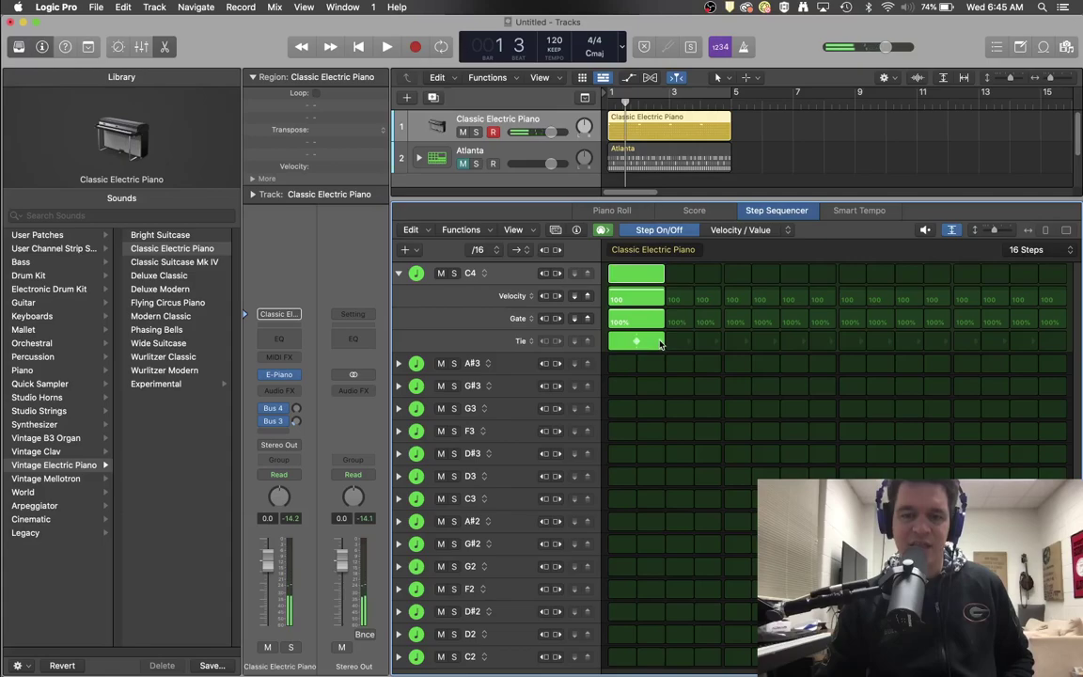
{"action": "left_click", "coordinate": [661, 342]}
{"action": "left_click", "coordinate": [683, 342]}
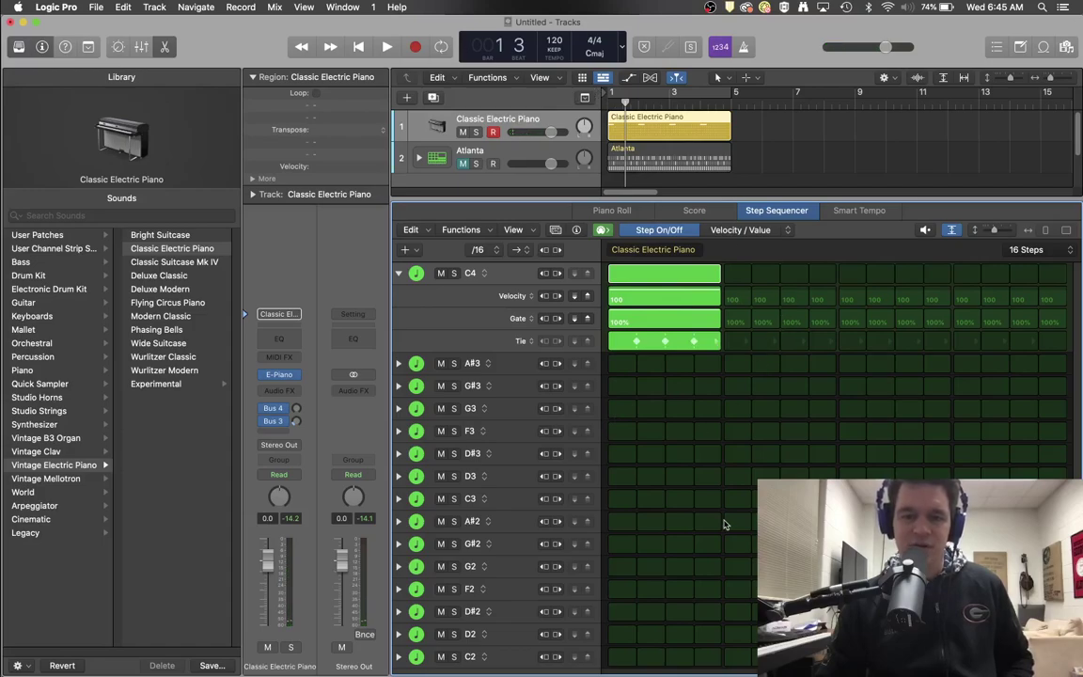
Step: Add a G#3 note tied across steps 5–6 and G3 notes on steps 7 and 8
{"action": "left_click", "coordinate": [736, 390]}
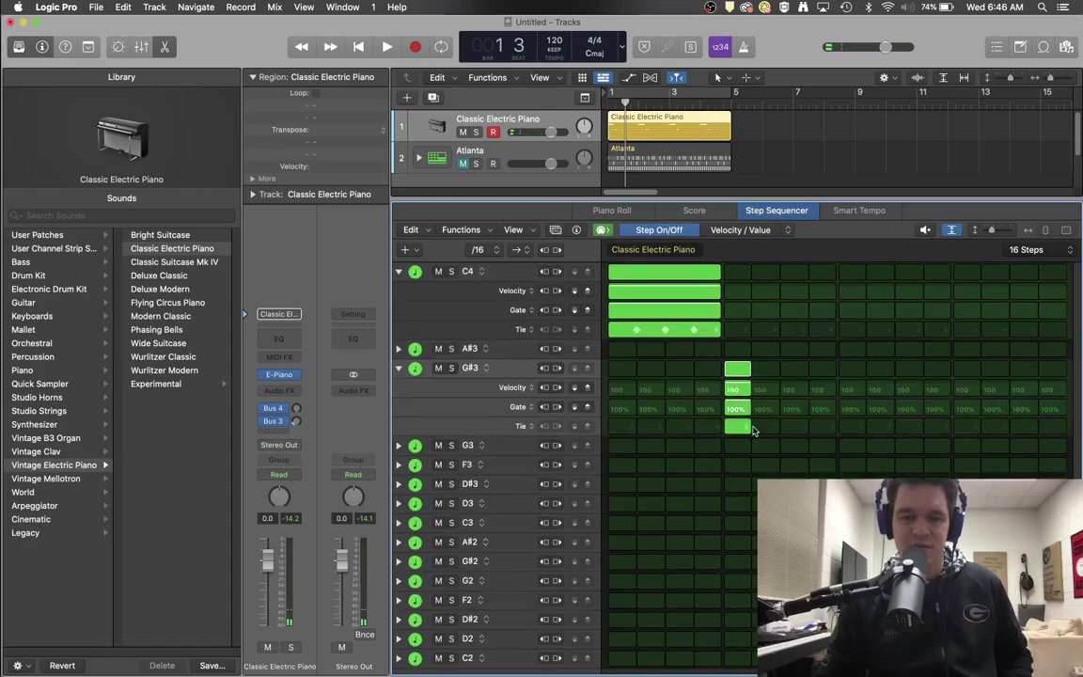
{"action": "left_click", "coordinate": [739, 427]}
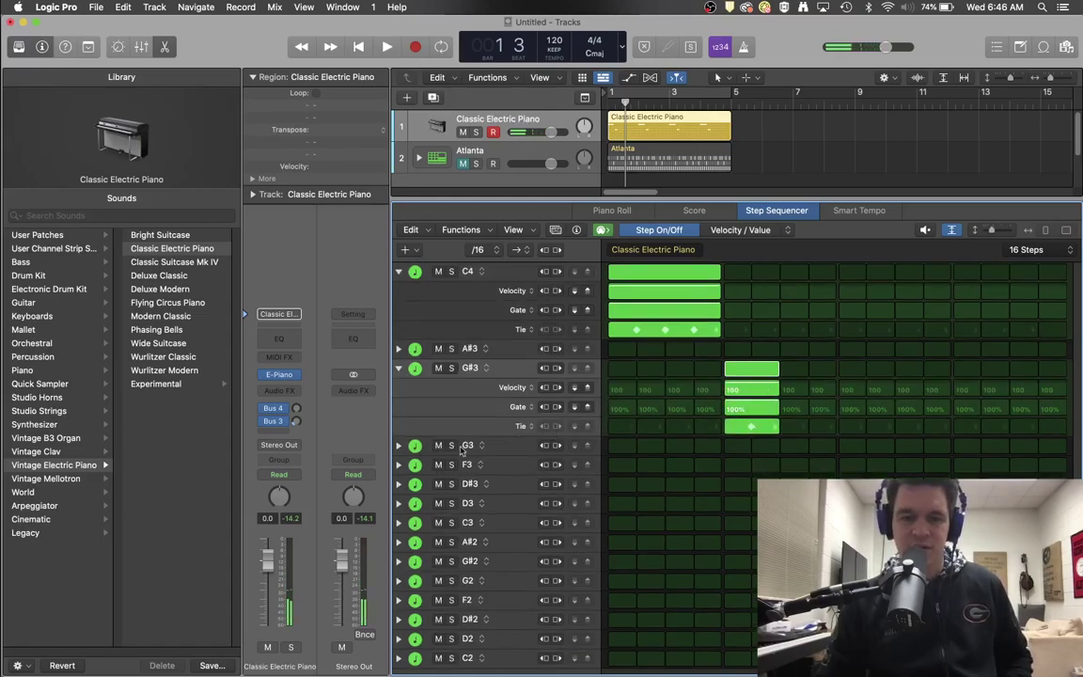
{"action": "left_click", "coordinate": [795, 446]}
{"action": "left_click", "coordinate": [822, 446]}
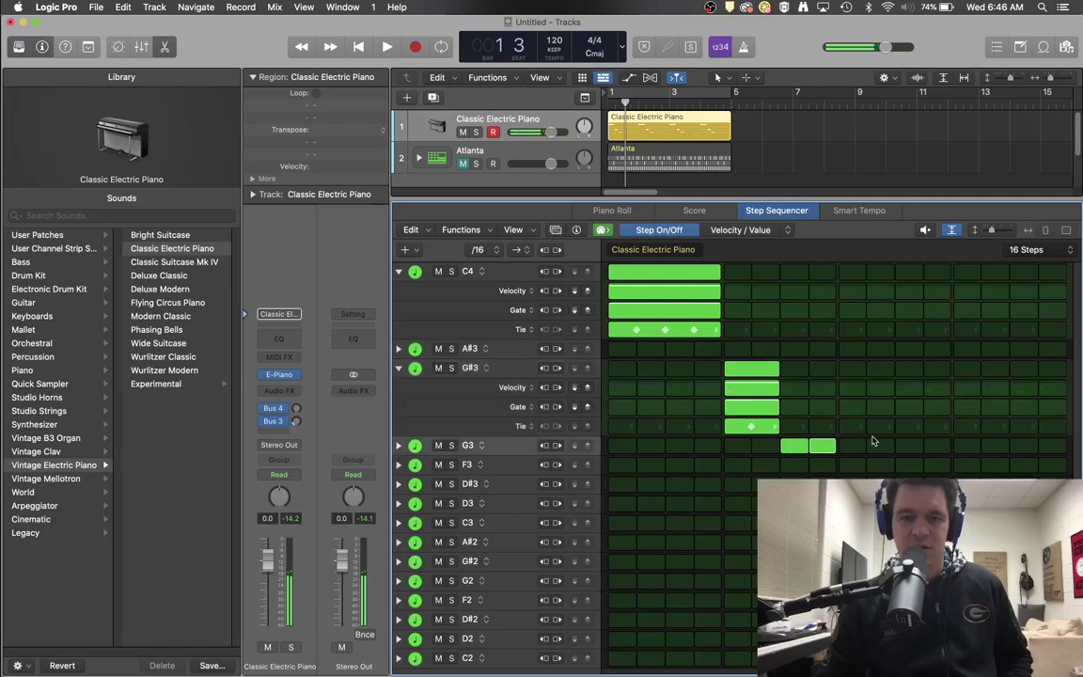
Step: Add a C4 note tied across steps 9–12 and play the pattern back
{"action": "left_click", "coordinate": [852, 273]}
{"action": "left_click", "coordinate": [856, 331]}
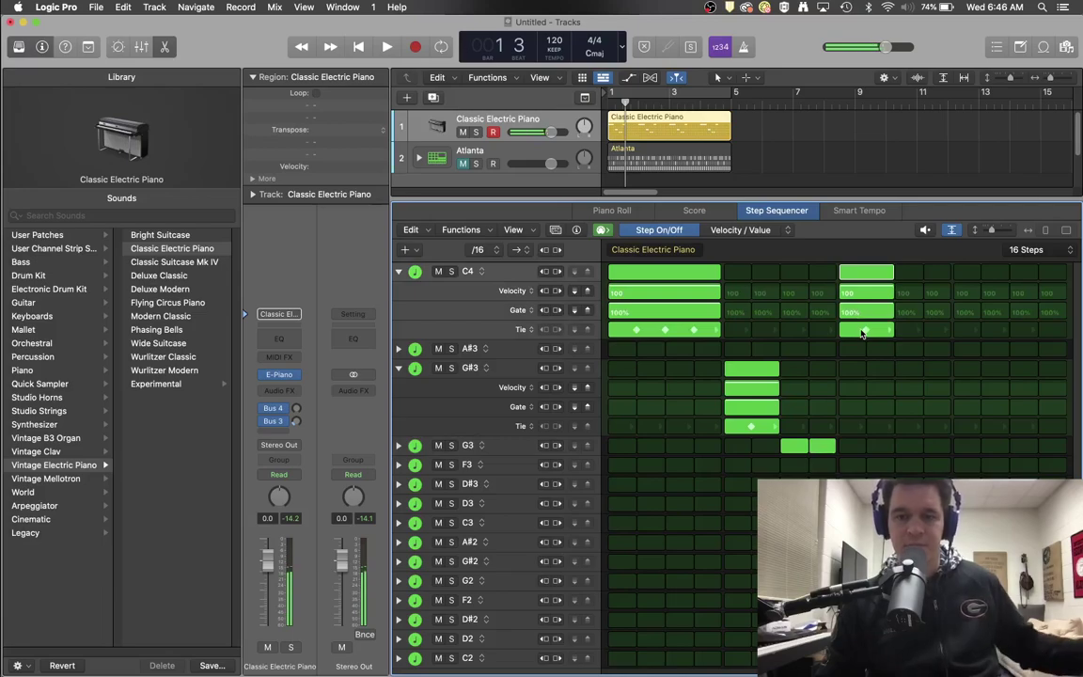
{"action": "left_click", "coordinate": [891, 332]}
{"action": "left_click", "coordinate": [921, 330]}
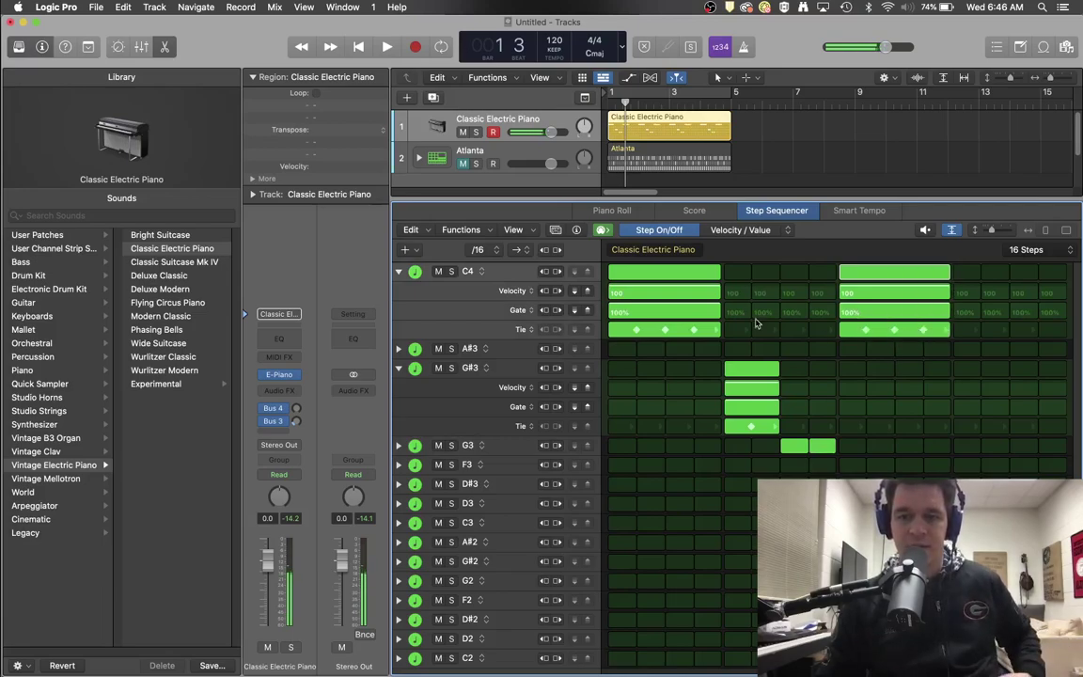
{"action": "left_click", "coordinate": [387, 47]}
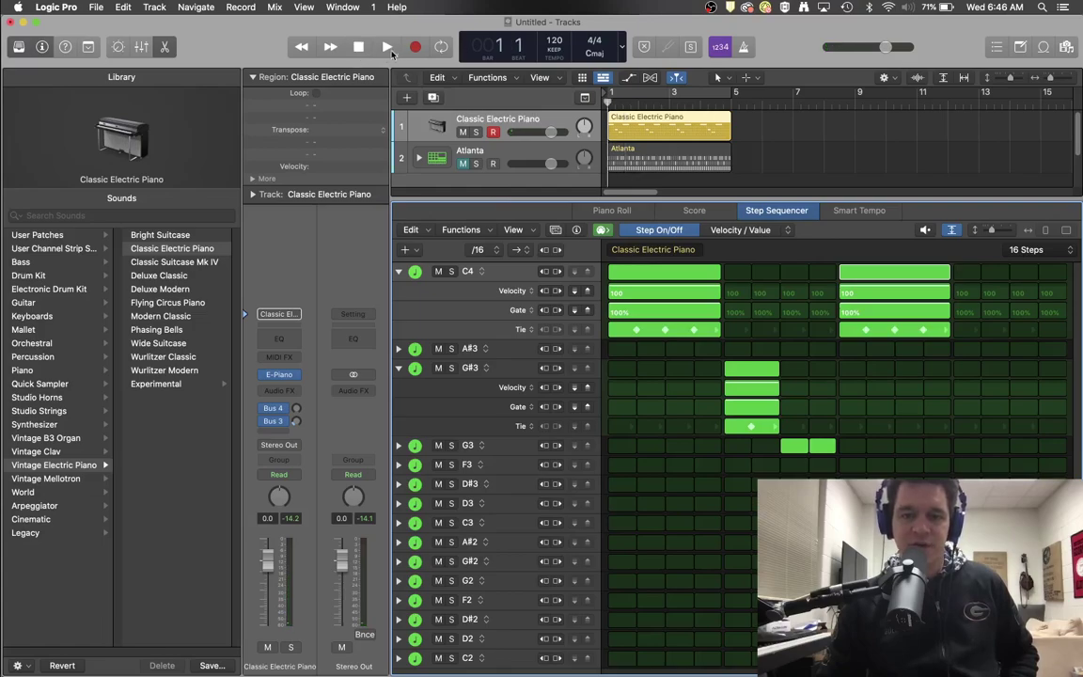
{"action": "left_click", "coordinate": [390, 50]}
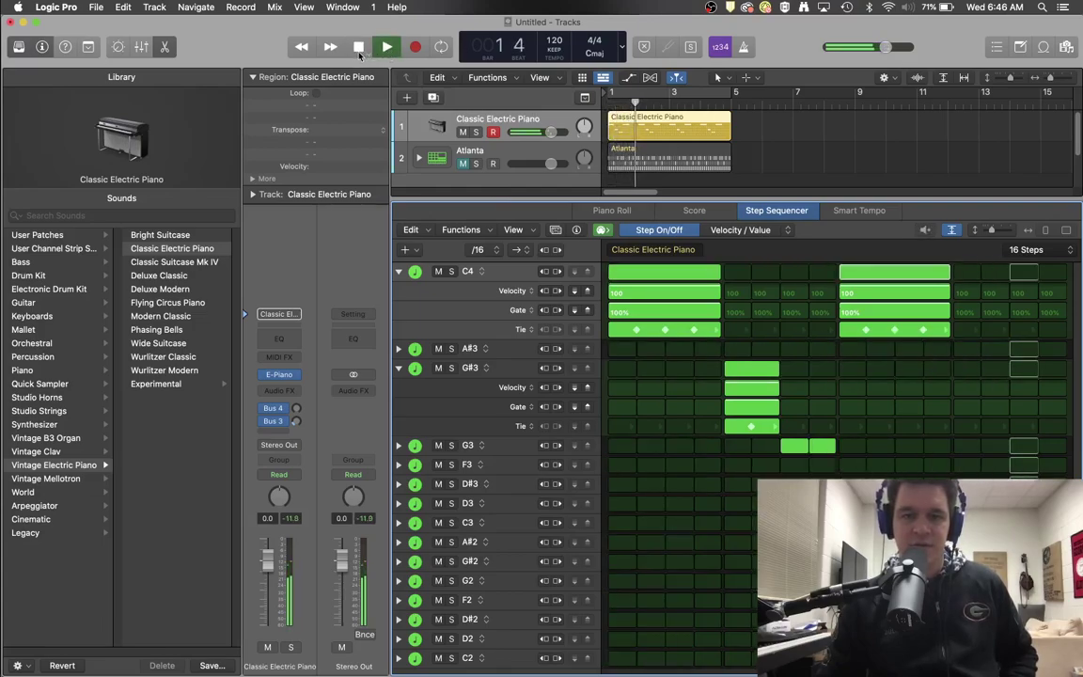
{"action": "left_click", "coordinate": [359, 47]}
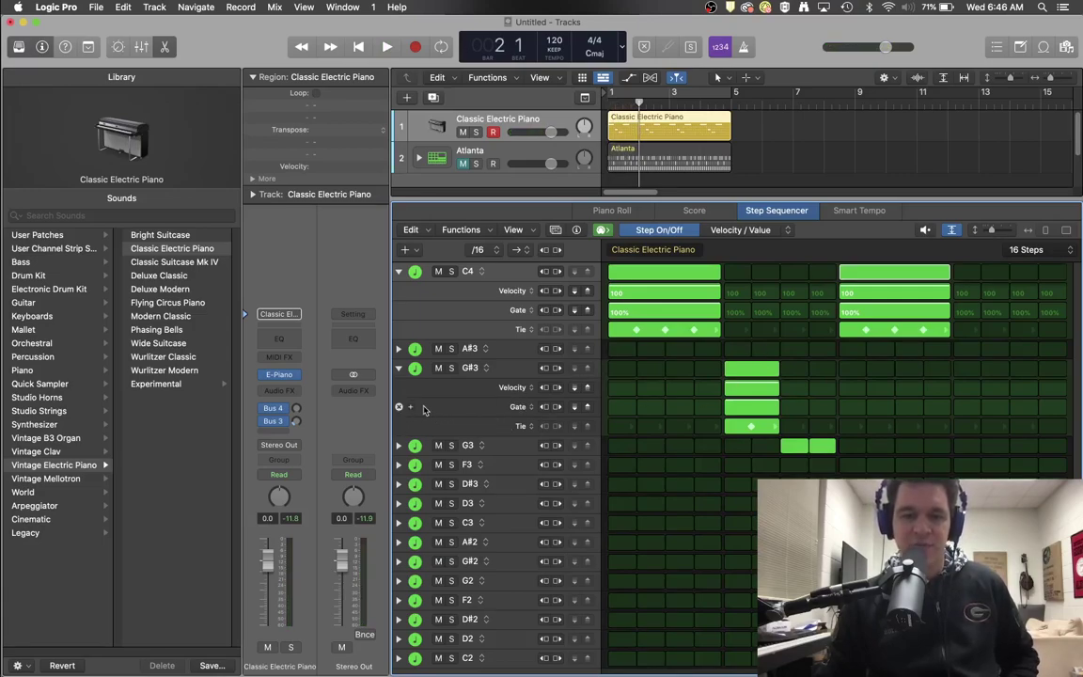
Step: Replace the G#3 row's Gate lane with a Note lane and nudge the step's pitch
{"action": "left_click", "coordinate": [518, 407]}
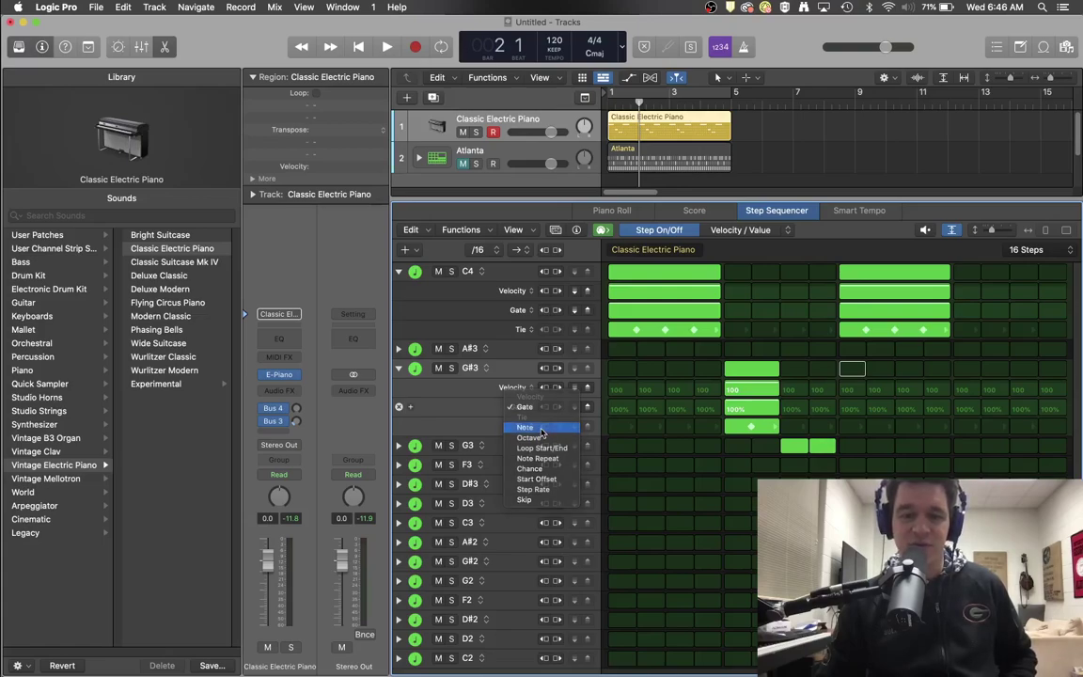
{"action": "left_click", "coordinate": [542, 429]}
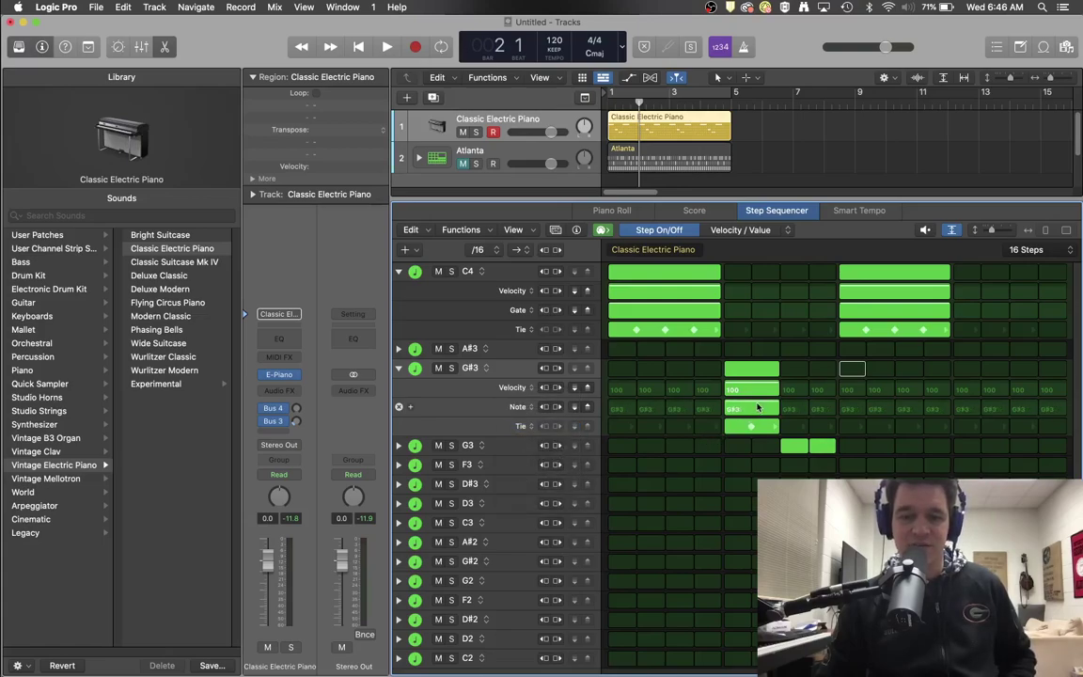
{"action": "left_click_drag", "start_coordinate": [758, 407], "coordinate": [758, 411]}
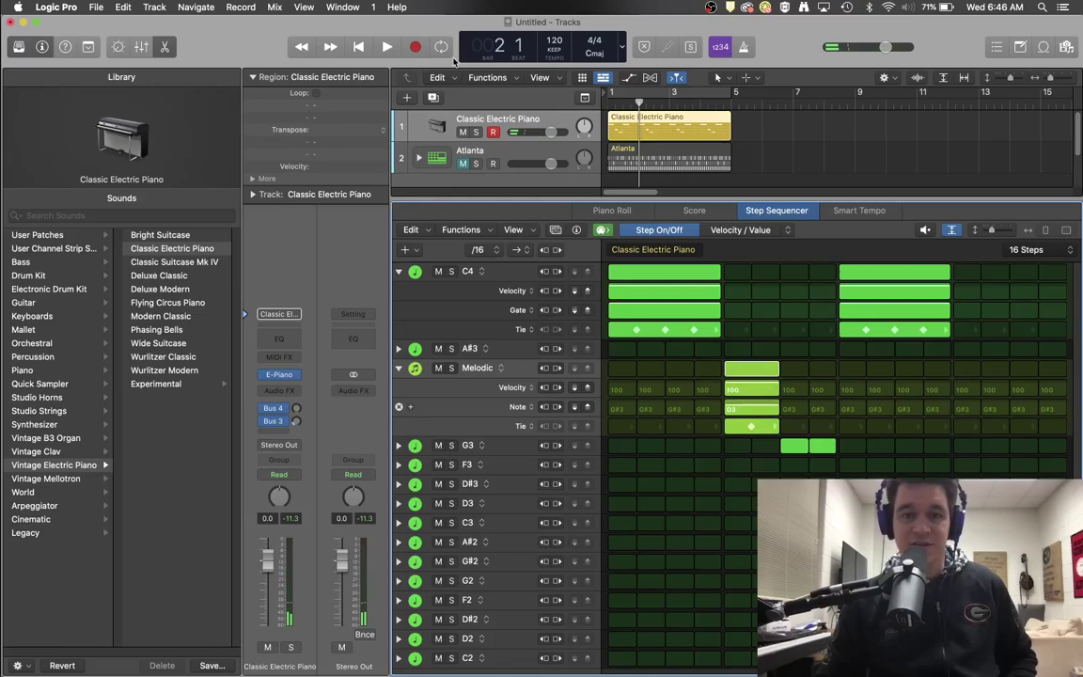
Step: After auditioning, raise the tied step-5 note from D3 to C4
{"action": "left_click", "coordinate": [358, 47]}
{"action": "left_click", "coordinate": [385, 47]}
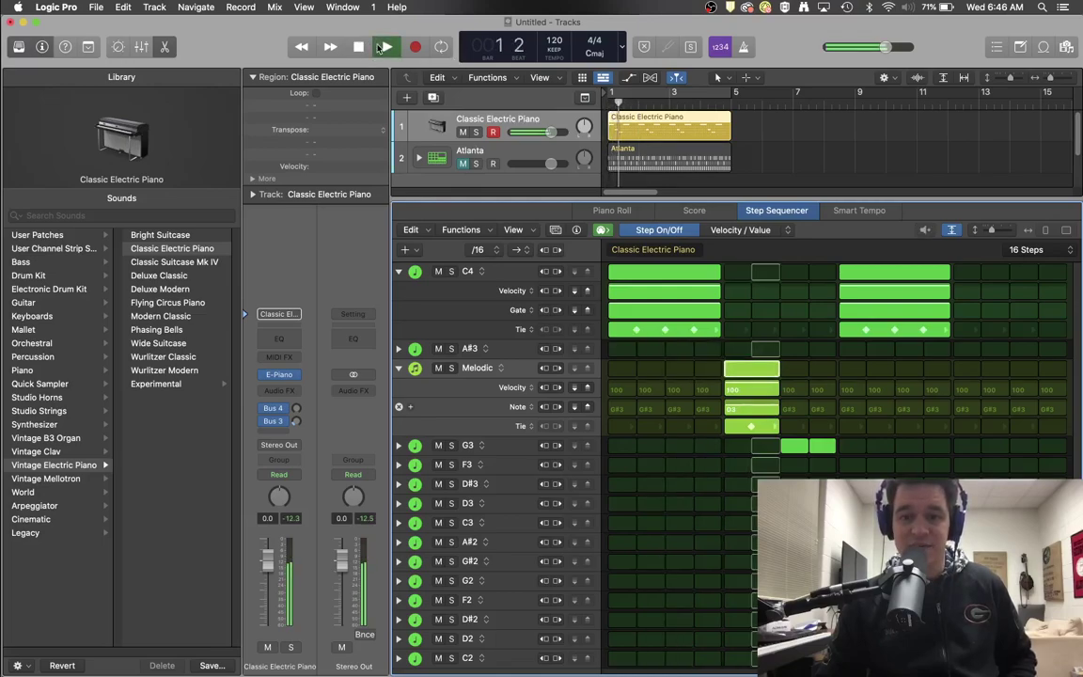
{"action": "left_click", "coordinate": [358, 48]}
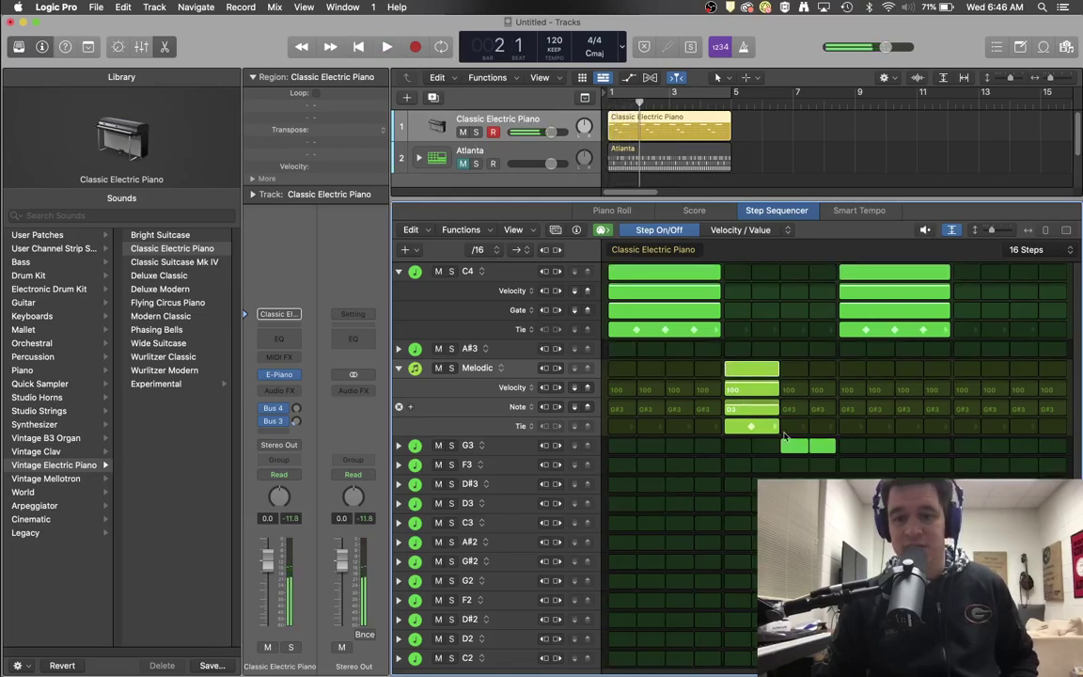
{"action": "mouse_move", "coordinate": [750, 410]}
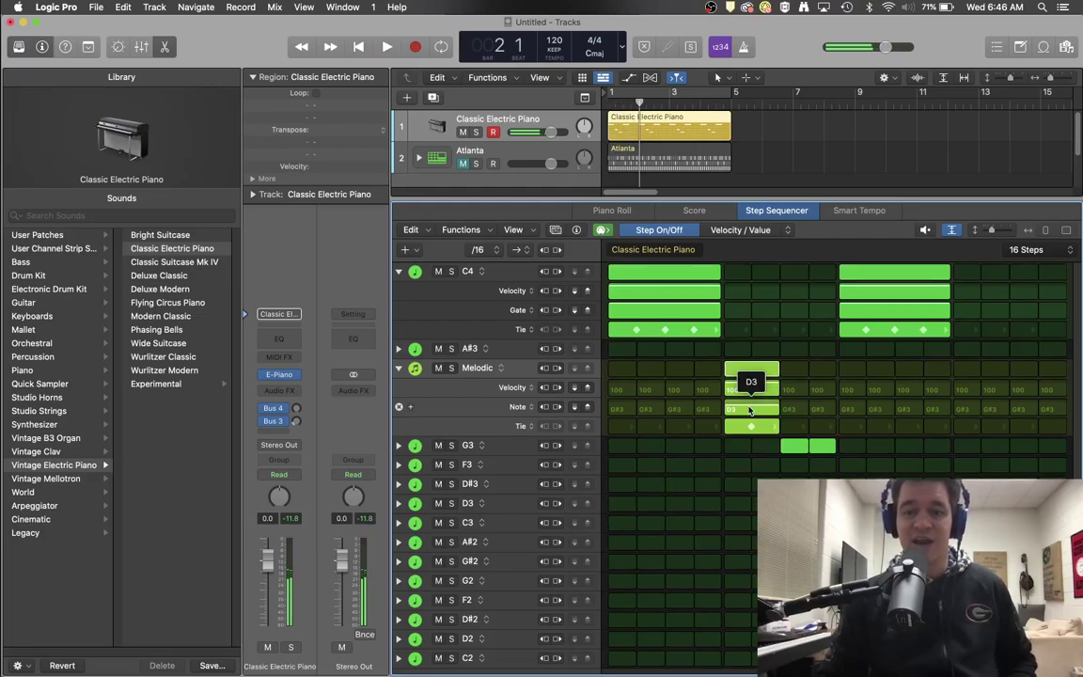
{"action": "left_click_drag", "start_coordinate": [749, 411], "coordinate": [728, 191]}
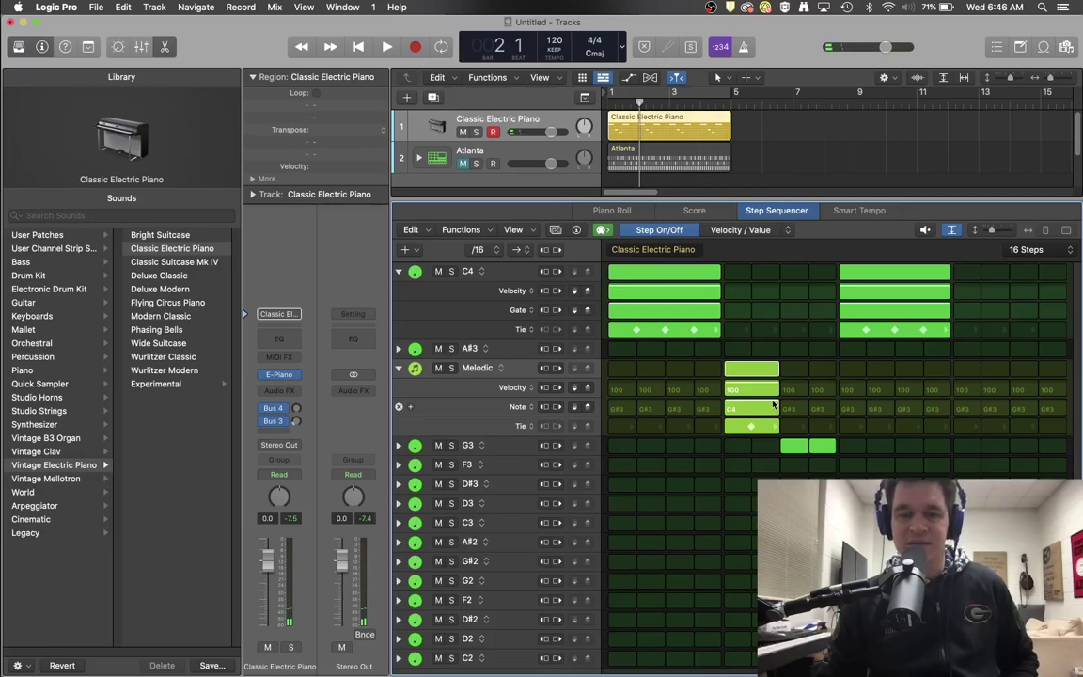
Step: Hide the Velocity, Gate, Note and Tie lanes under the C4 and Melodic rows
{"action": "left_click", "coordinate": [399, 272]}
{"action": "left_click", "coordinate": [399, 320]}
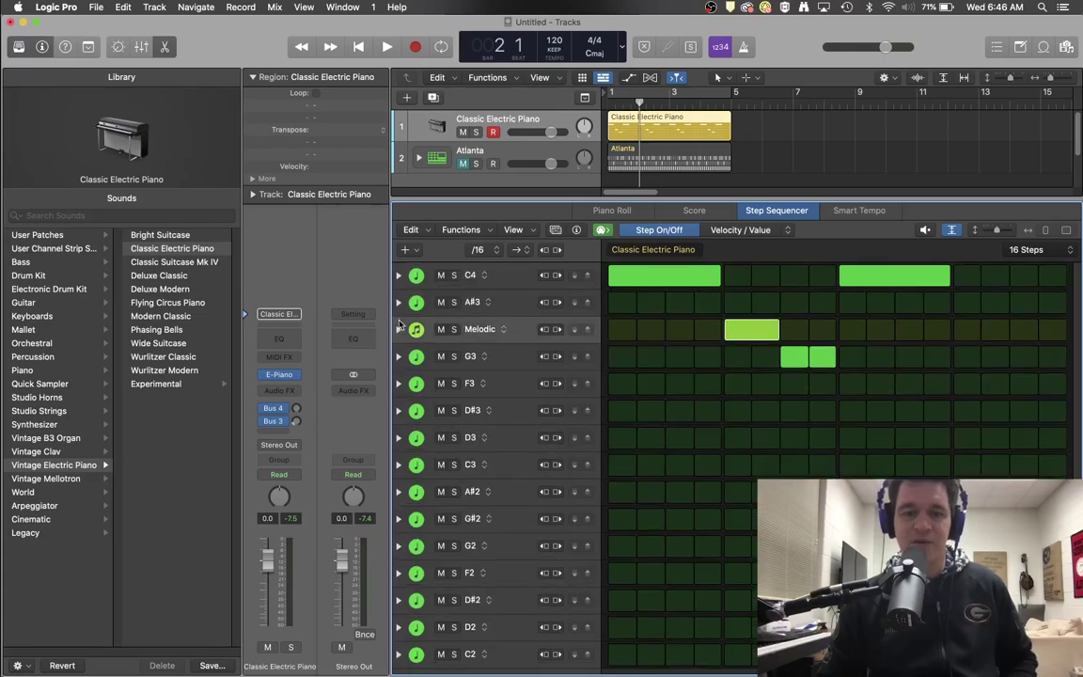